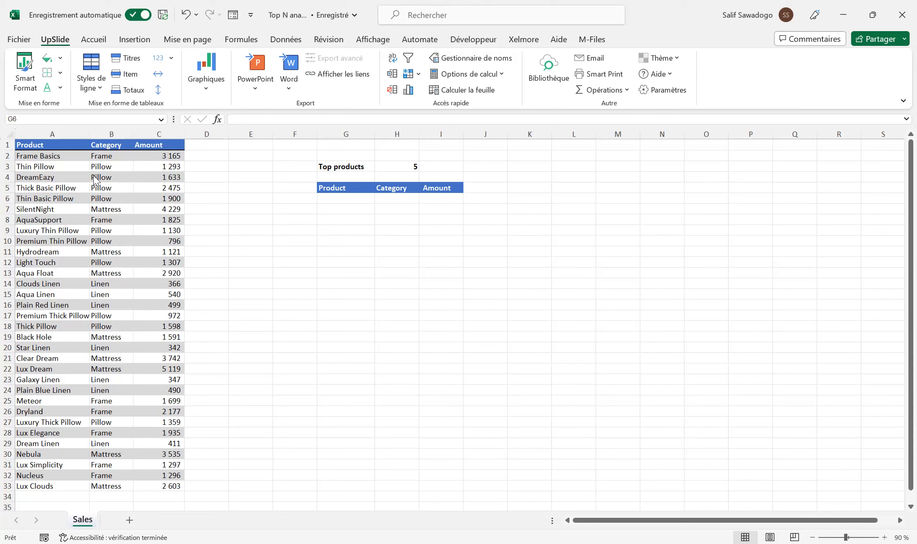
# Examine the Product, Category and Amount columns of the source sales table.
pyautogui.moveTo(51, 155); pyautogui.dragTo(157, 381)
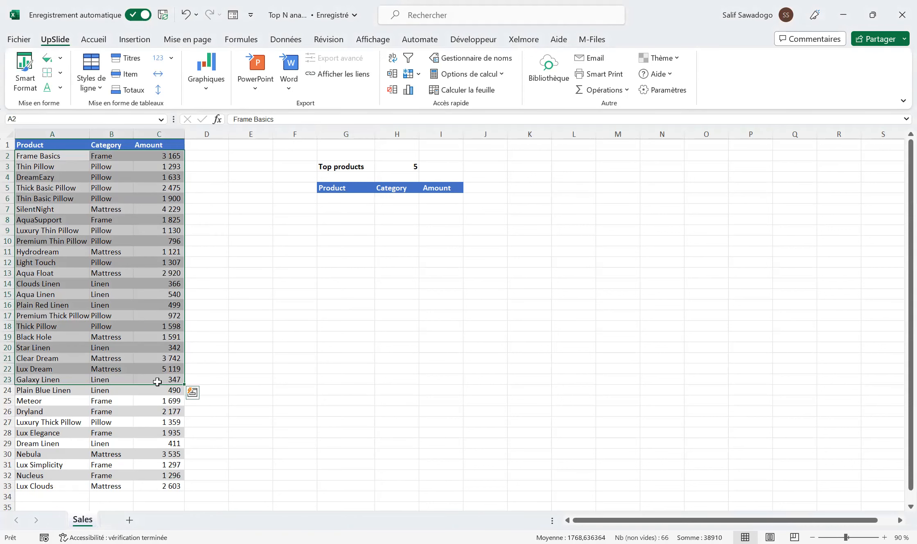
pyautogui.moveTo(110, 155); pyautogui.dragTo(117, 371)
pyautogui.moveTo(158, 157); pyautogui.dragTo(163, 348)
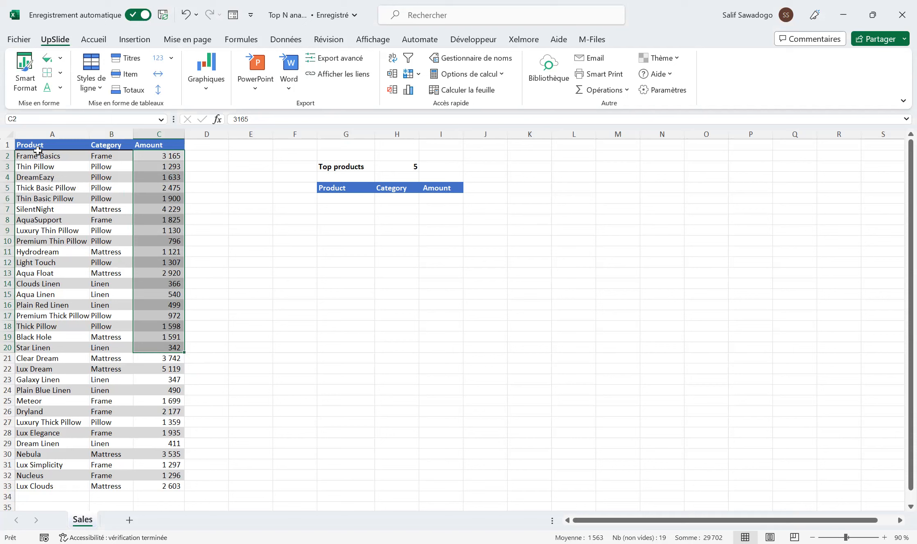
pyautogui.click(68, 159)
pyautogui.moveTo(68, 159); pyautogui.dragTo(157, 362)
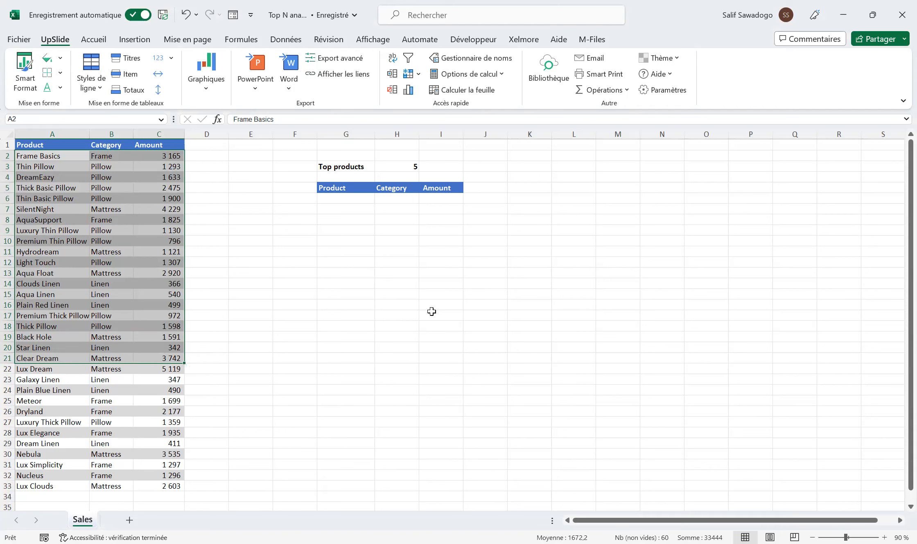
pyautogui.click(370, 252)
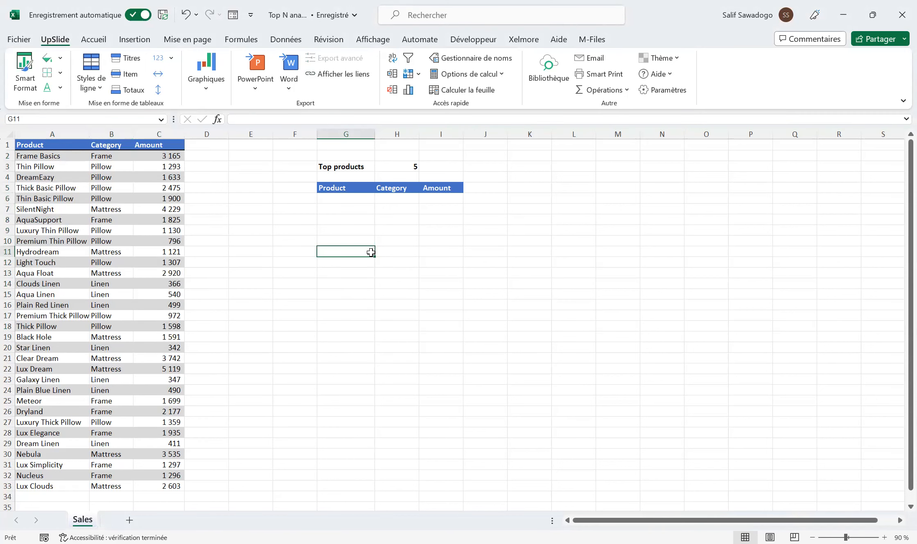
# Enter =PRENDRE(A2:C33;3;3) in G6 to extract the first three rows and three columns of the sales data.
pyautogui.click(346, 199)
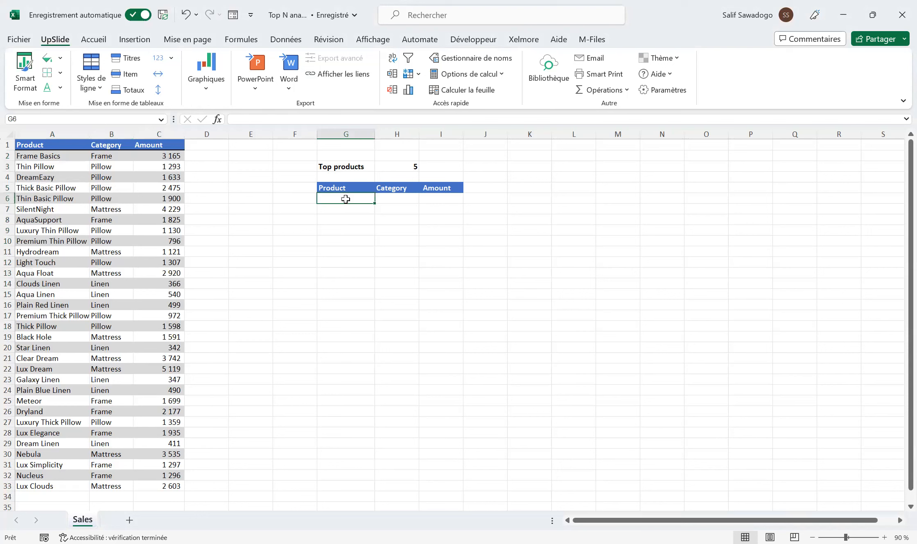
pyautogui.write('=')
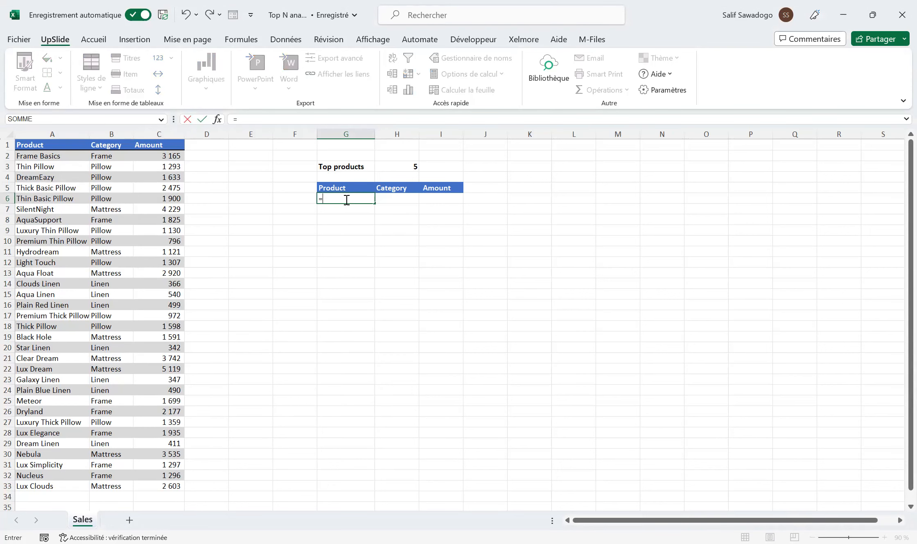
pyautogui.write('prend')
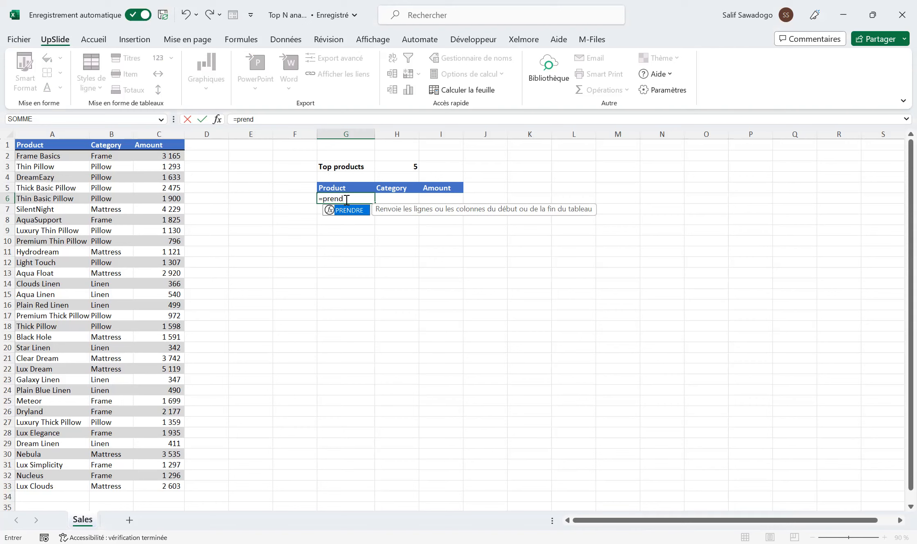
pyautogui.press('Tab')
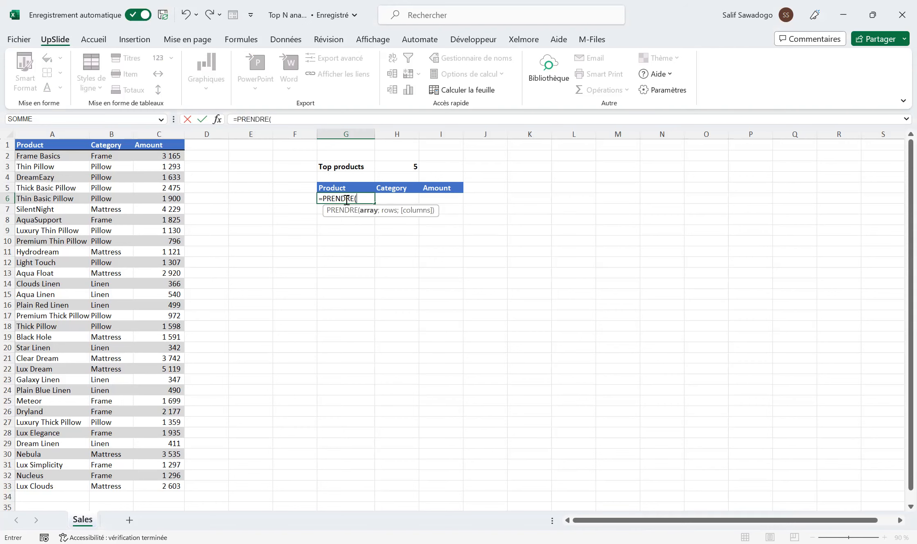
pyautogui.click(61, 158)
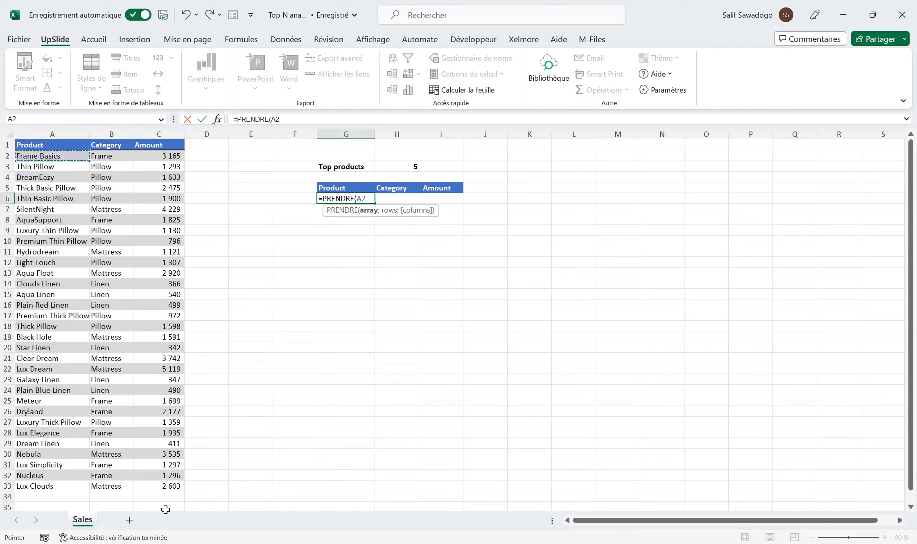
pyautogui.keyDown('shift'); pyautogui.click(157, 484); pyautogui.keyUp('shift')
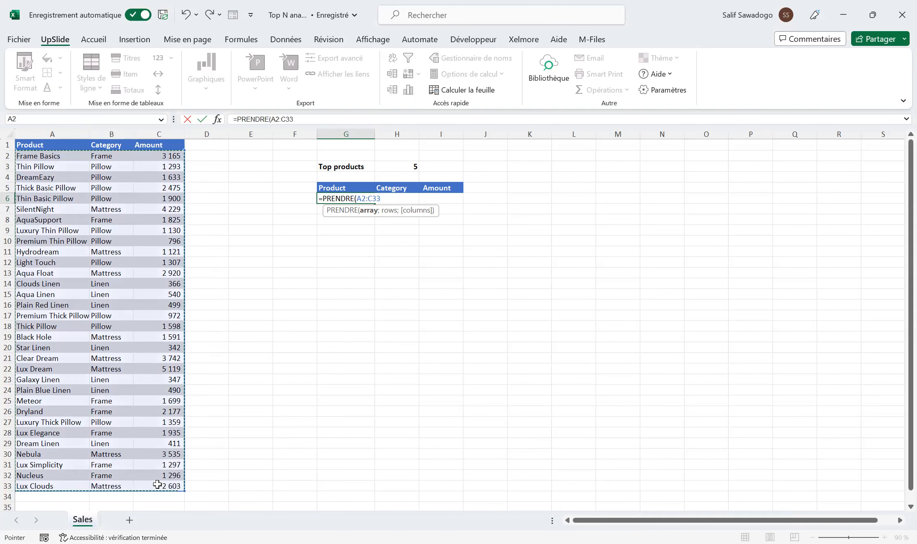
pyautogui.write(';')
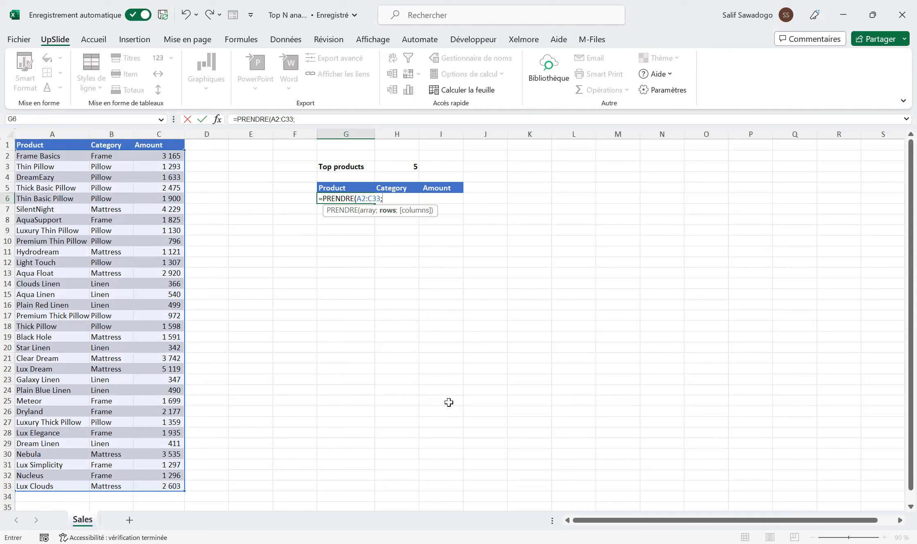
pyautogui.write('3;3')
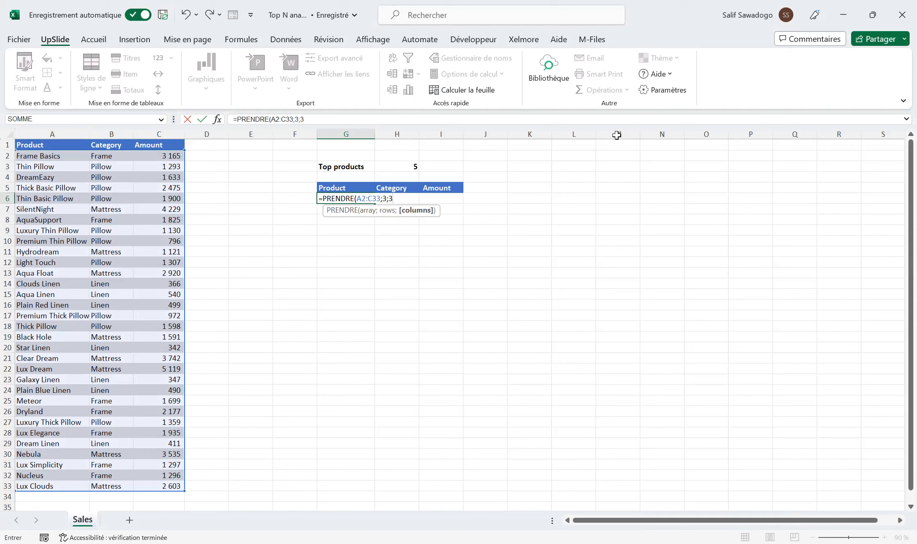
pyautogui.write(')')
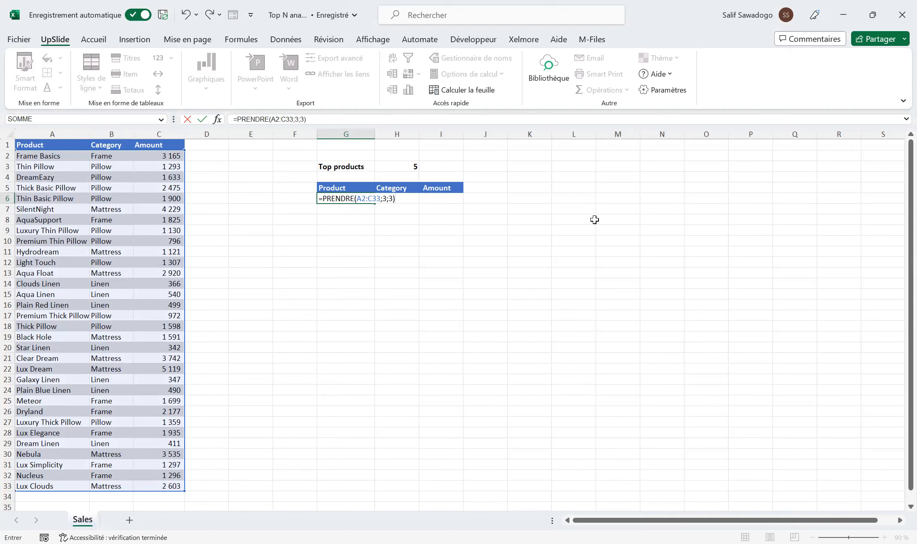
pyautogui.press('Return')
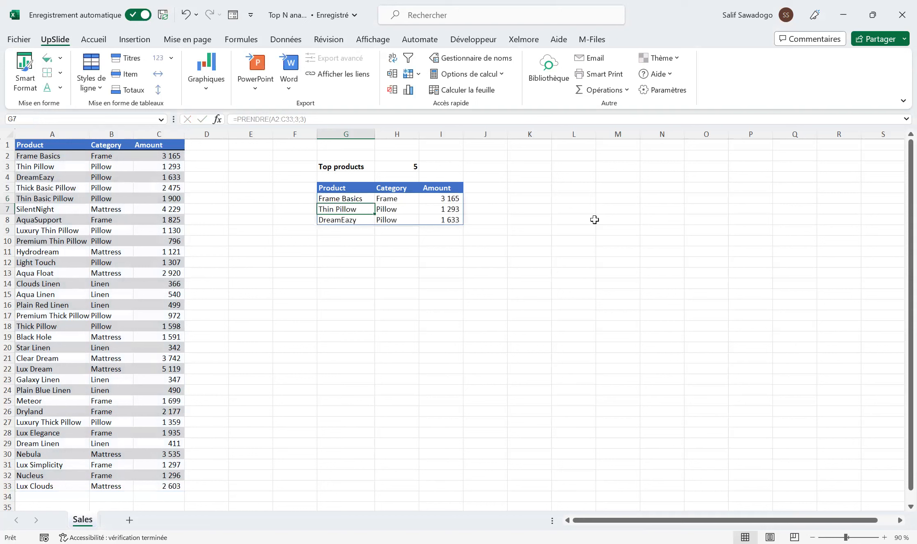
# Compare the extracted rows under the Product, Category and Amount headers with the first rows of the source table.
pyautogui.press('Up')
pyautogui.hotkey('shift', 'Down')
pyautogui.hotkey('shift', 'Down')
pyautogui.hotkey('shift', 'Right')
pyautogui.hotkey('shift', 'Right')
pyautogui.press('Left')
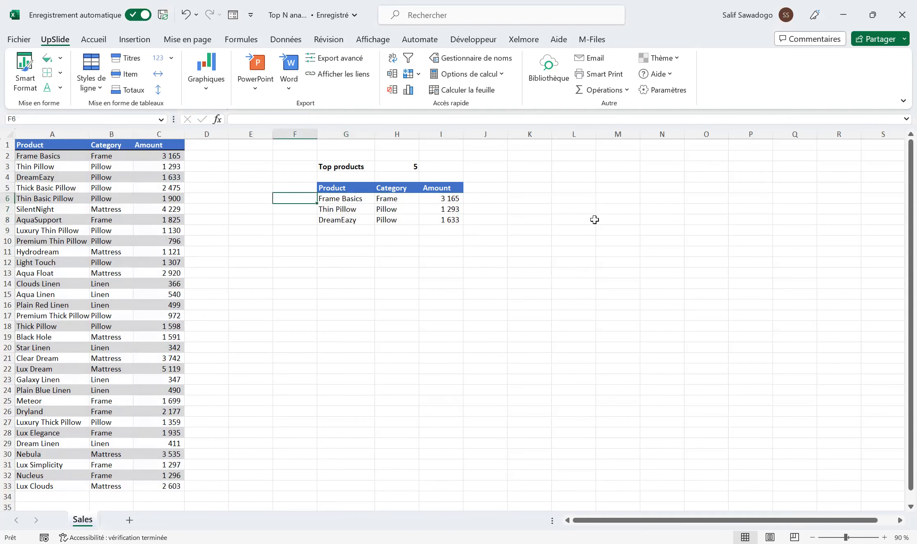
pyautogui.press('Left')
pyautogui.press('Left')
pyautogui.press('Left')
pyautogui.press('Up')
pyautogui.press('Up')
pyautogui.press('Up')
pyautogui.press('Up')
pyautogui.press('Left')
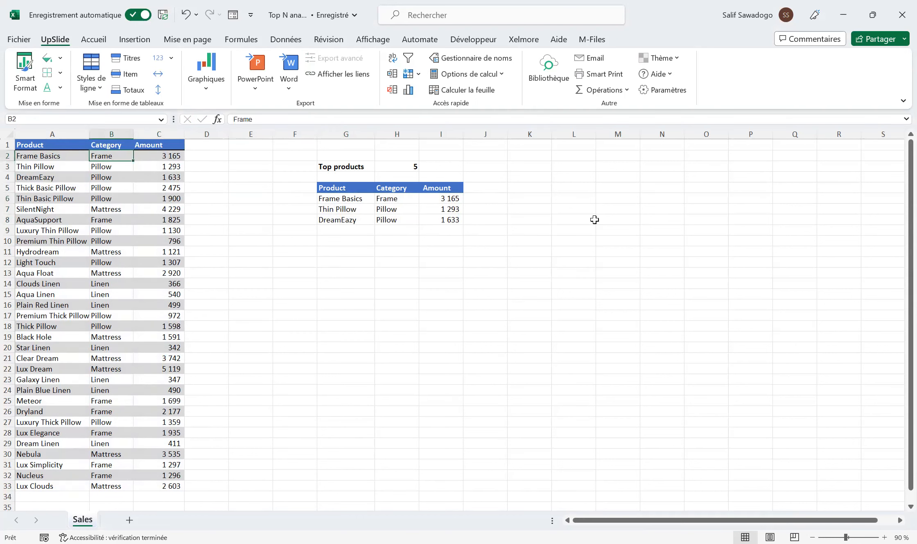
pyautogui.press('Left')
pyautogui.hotkey('shift', 'Down')
pyautogui.hotkey('shift', 'Down')
pyautogui.hotkey('shift', 'Right')
pyautogui.hotkey('shift', 'Right')
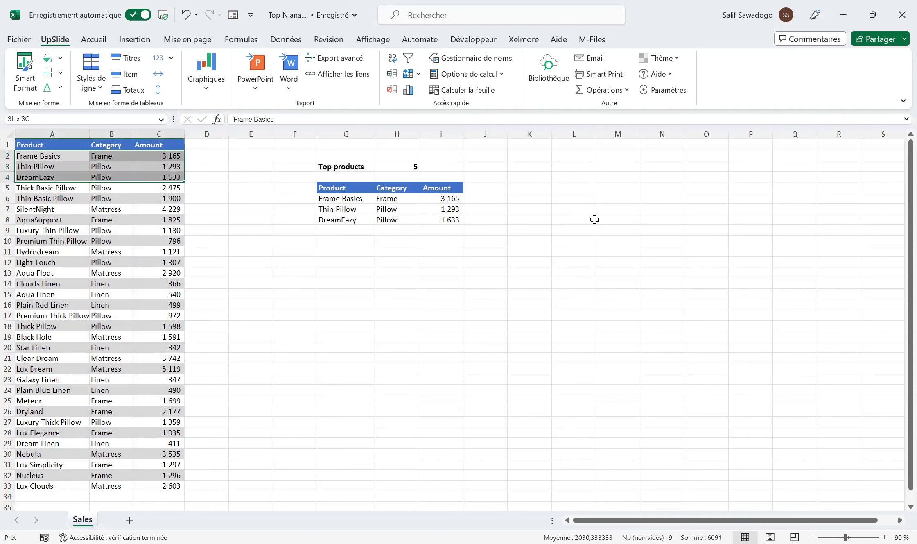
pyautogui.hotkey('shift', 'Down')
pyautogui.hotkey('shift', 'Down')
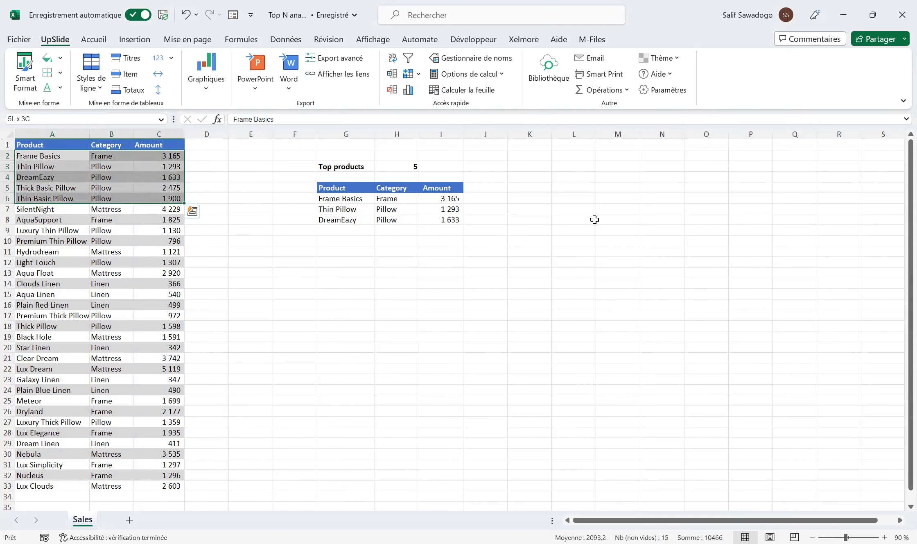
pyautogui.press('Up')
pyautogui.press('Down')
pyautogui.press('Down')
pyautogui.press('Right')
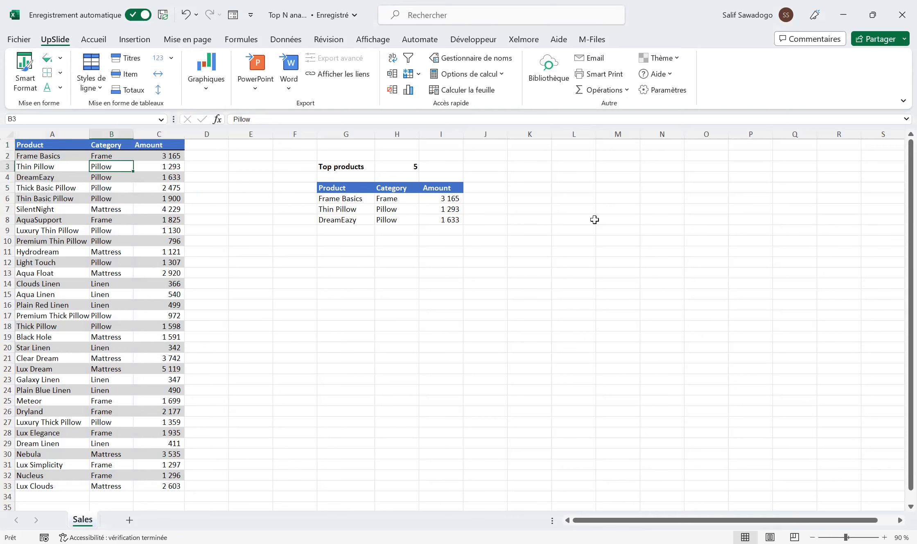
# Change the rows argument of the PRENDRE formula in G6 to -3 to extract the last three rows.
pyautogui.click(355, 200)
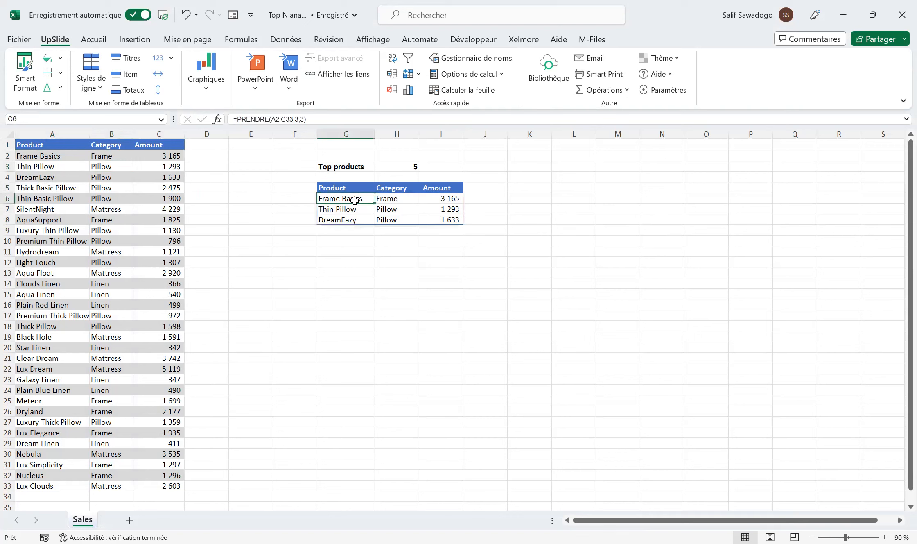
pyautogui.click(295, 118)
pyautogui.press('Right')
pyautogui.write('-')
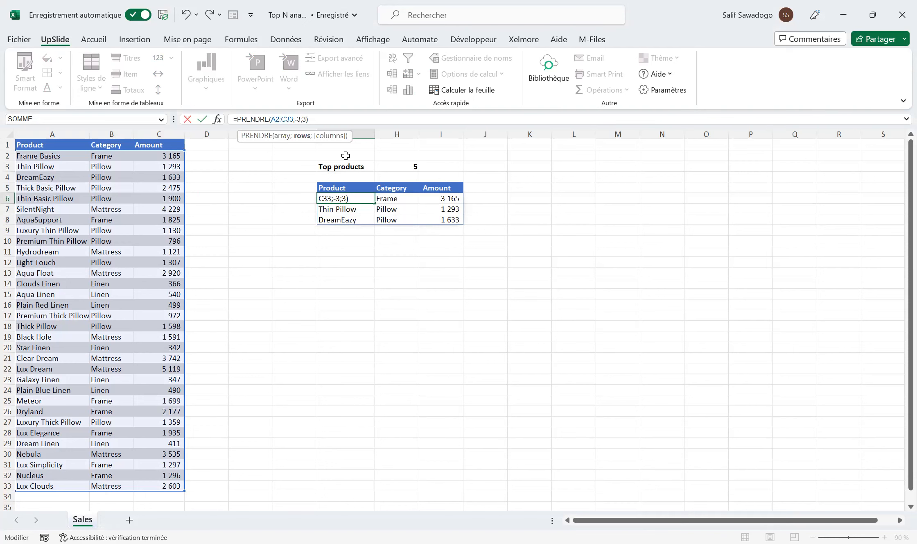
pyautogui.press('Return')
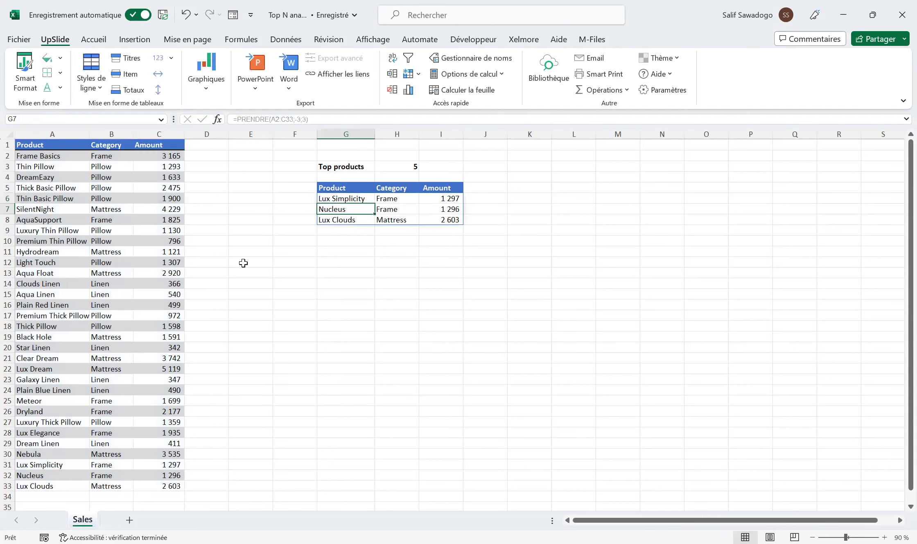
# Compare the last three rows of the source table, A31:C33, with the range extracted from G6.
pyautogui.click(44, 465)
pyautogui.moveTo(44, 466); pyautogui.dragTo(154, 485)
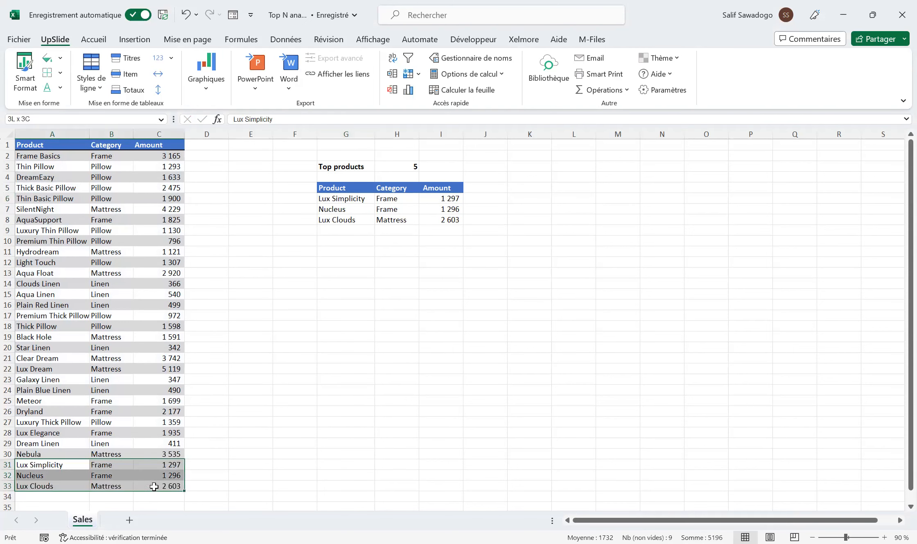
pyautogui.click(346, 198)
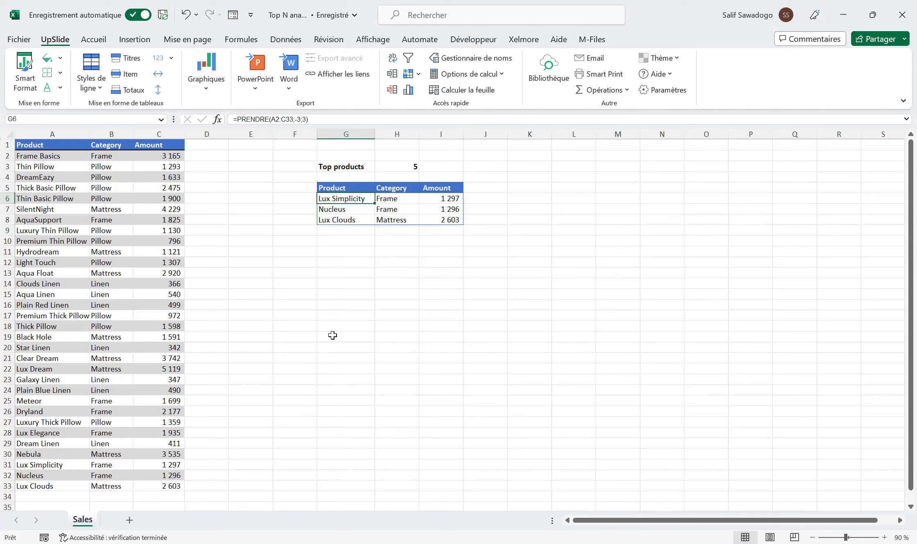
# Enter =TRIER(C2:C33;;-1) in M2 to list the amounts in descending order.
pyautogui.click(610, 157)
pyautogui.write('=')
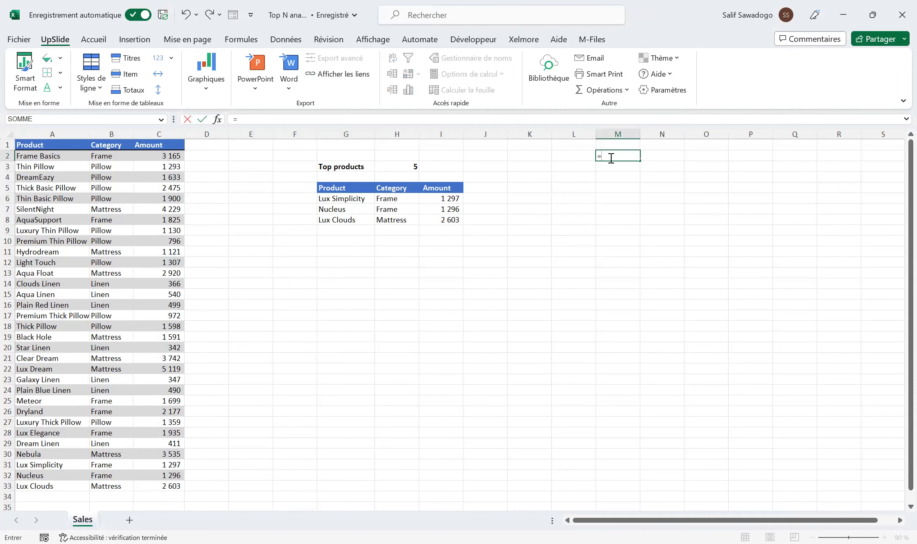
pyautogui.write('TRIER(')
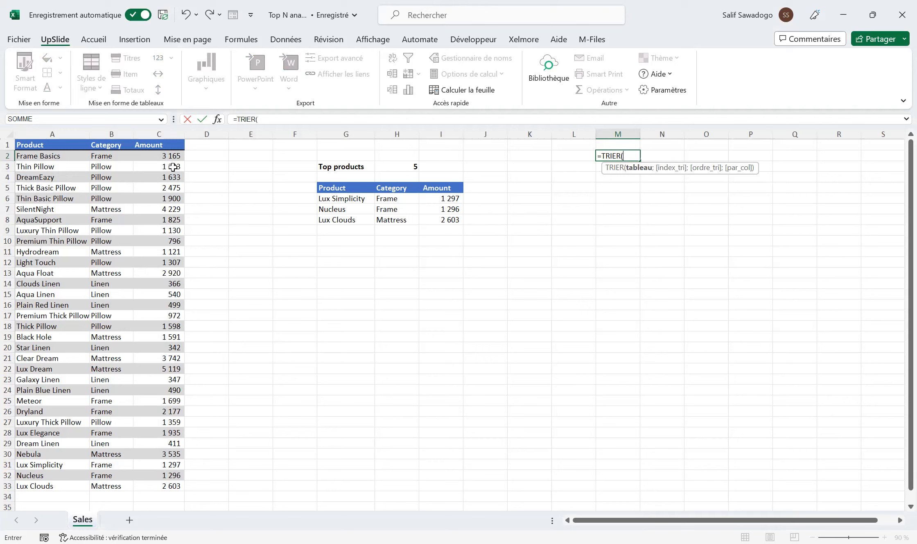
pyautogui.click(157, 157)
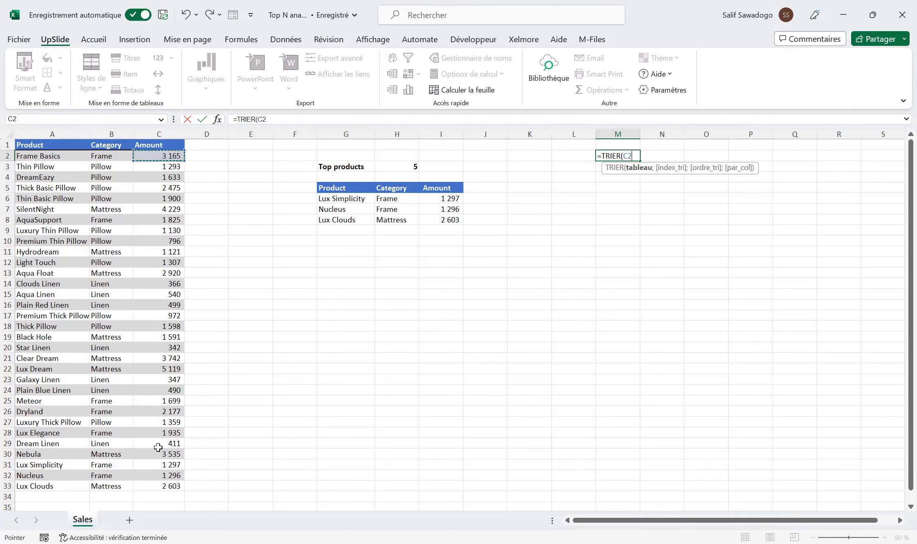
pyautogui.keyDown('shift'); pyautogui.click(159, 480); pyautogui.keyUp('shift')
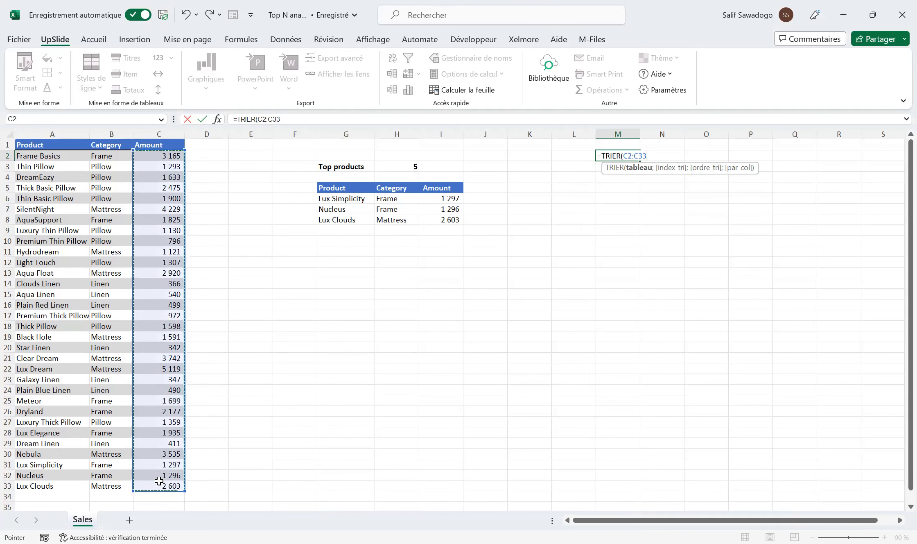
pyautogui.keyDown('shift'); pyautogui.click(158, 481); pyautogui.keyUp('shift')
pyautogui.write(';')
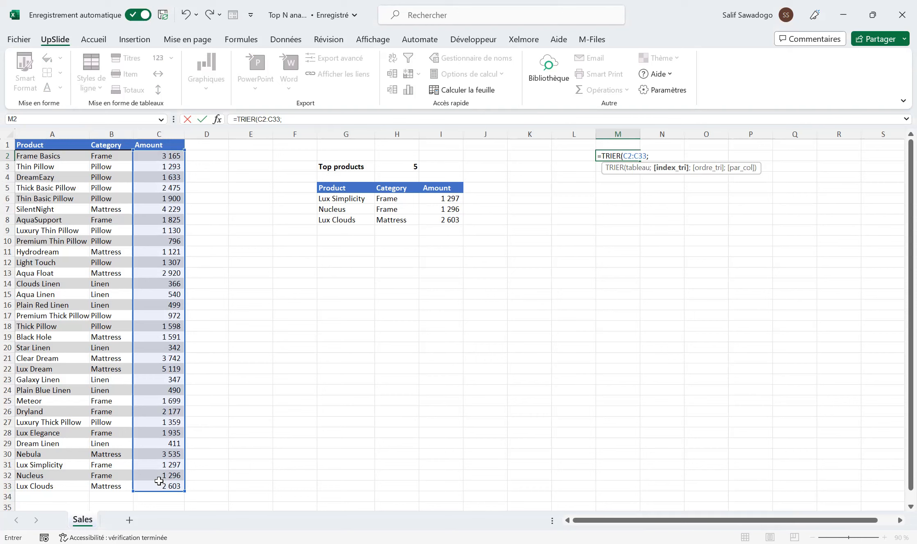
pyautogui.write(';')
pyautogui.press('Down')
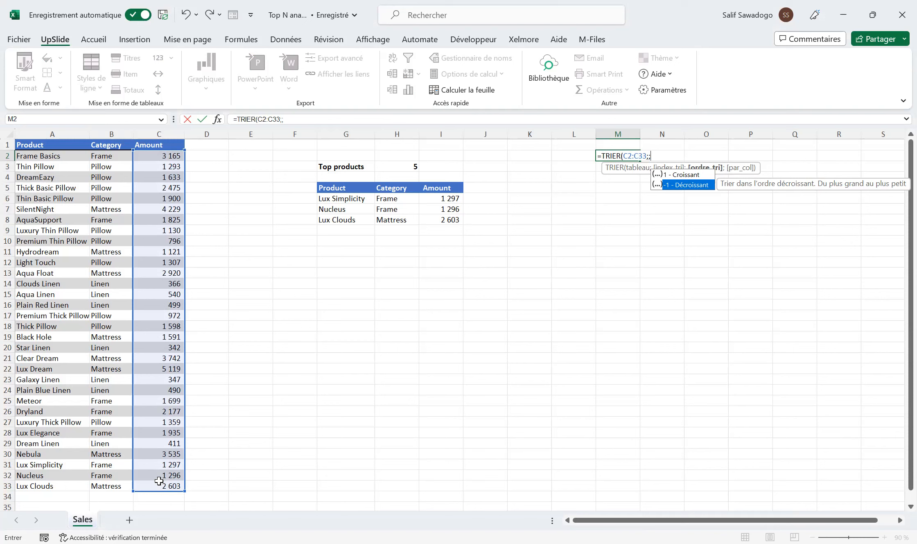
pyautogui.press('Tab')
pyautogui.press('Return')
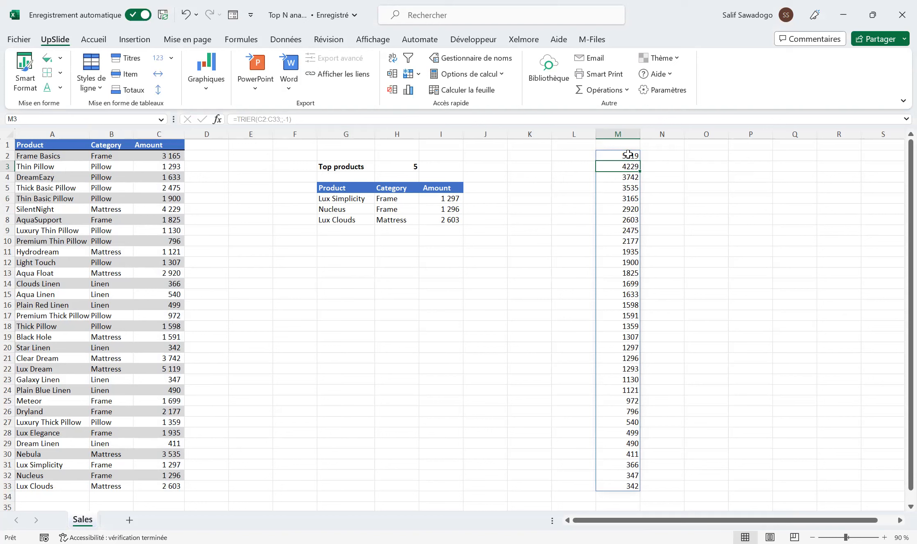
# Compare the source Amount column with the sorted list, and delete the TRIER formula from M2.
pyautogui.moveTo(154, 156); pyautogui.dragTo(154, 436)
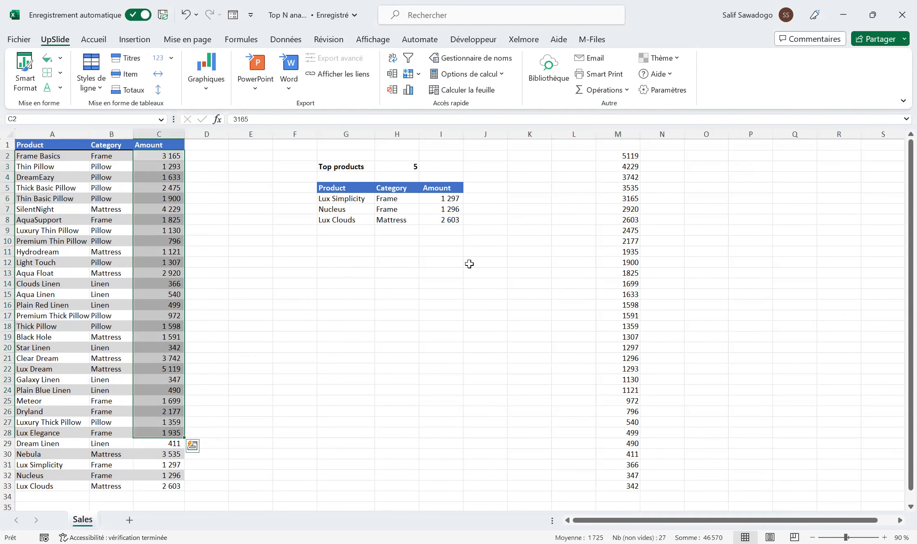
pyautogui.click(627, 155)
pyautogui.moveTo(622, 321); pyautogui.dragTo(604, 430)
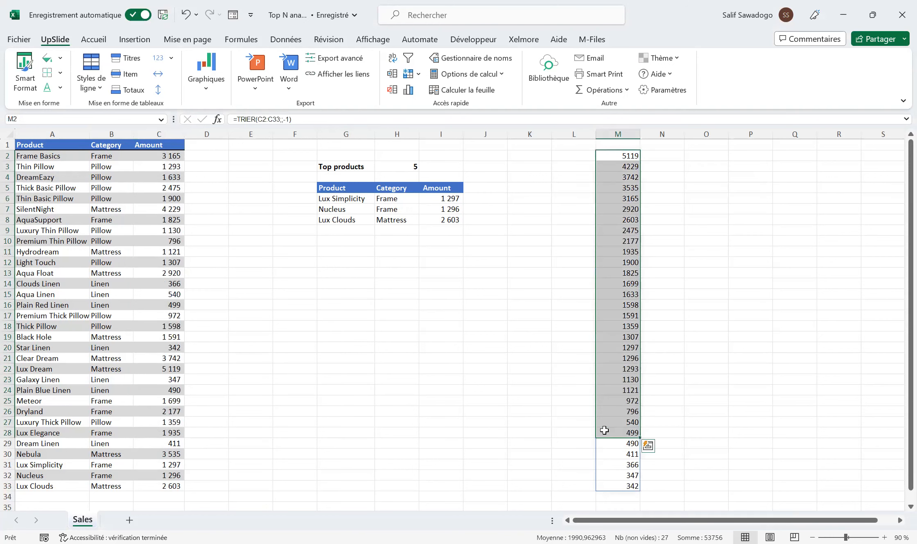
pyautogui.click(618, 158)
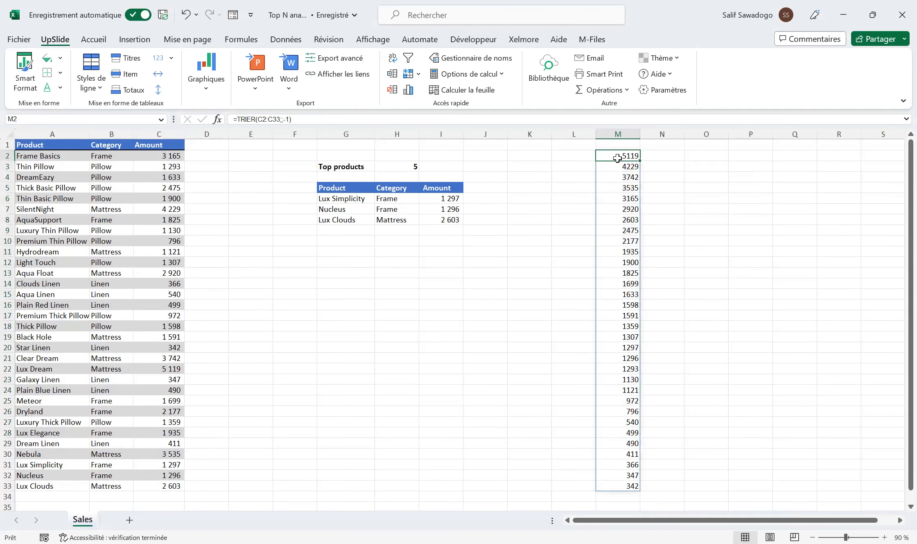
pyautogui.press('Delete')
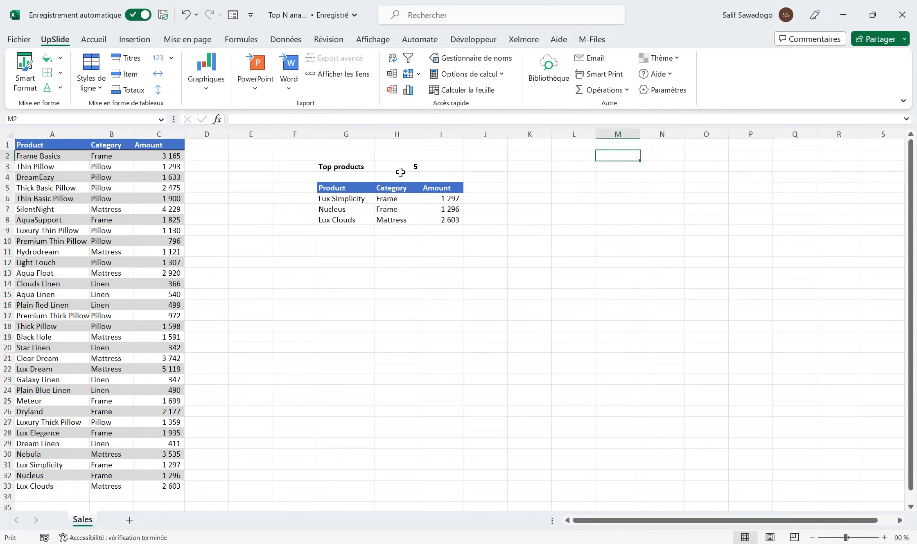
# Replace the formula in G6 with =PRENDRE(A2:C33;H3;3), taking the number of rows from the top products cell.
pyautogui.click(342, 198)
pyautogui.press('Delete')
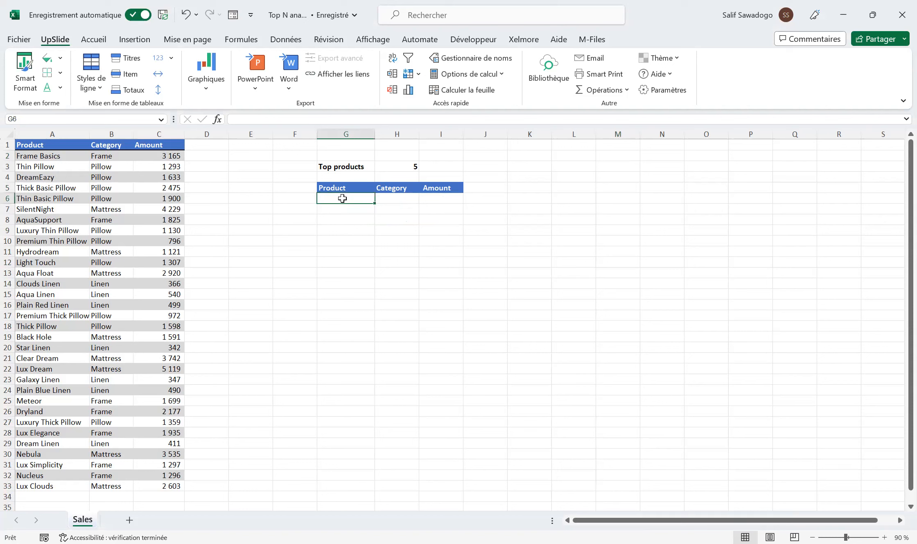
pyautogui.write('=')
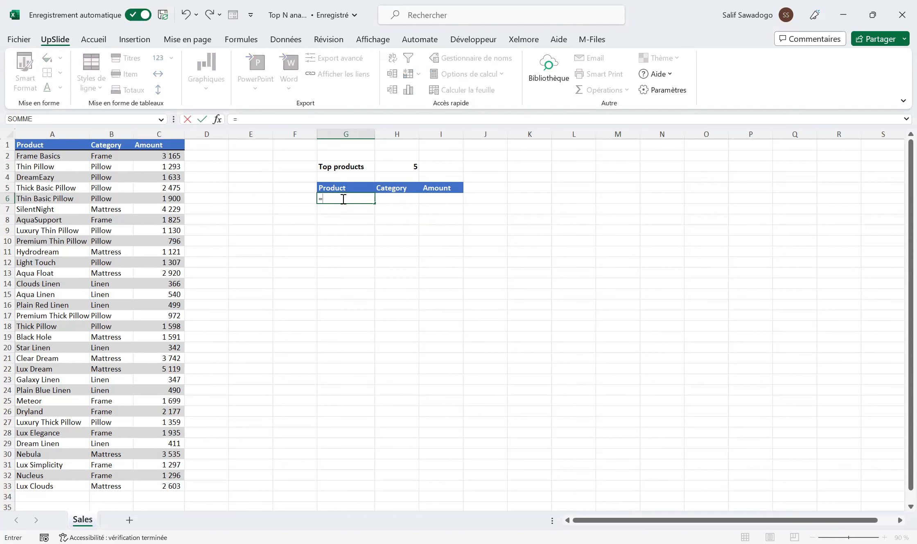
pyautogui.write('pren')
pyautogui.press('Tab')
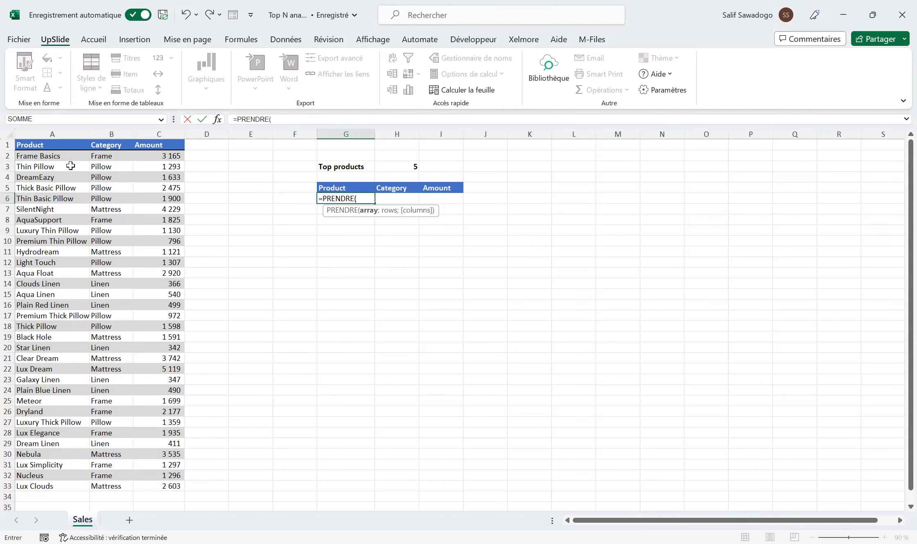
pyautogui.click(54, 160)
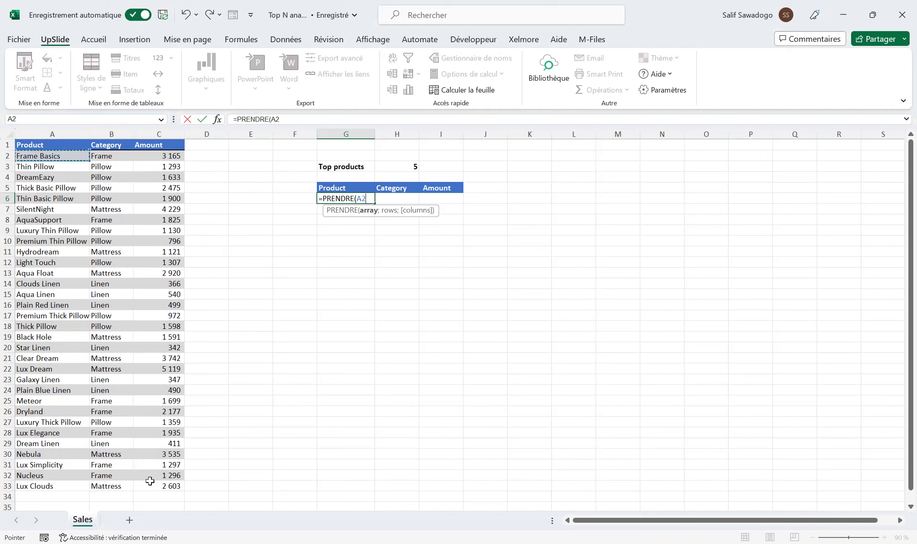
pyautogui.keyDown('shift'); pyautogui.click(150, 481); pyautogui.keyUp('shift')
pyautogui.write(';')
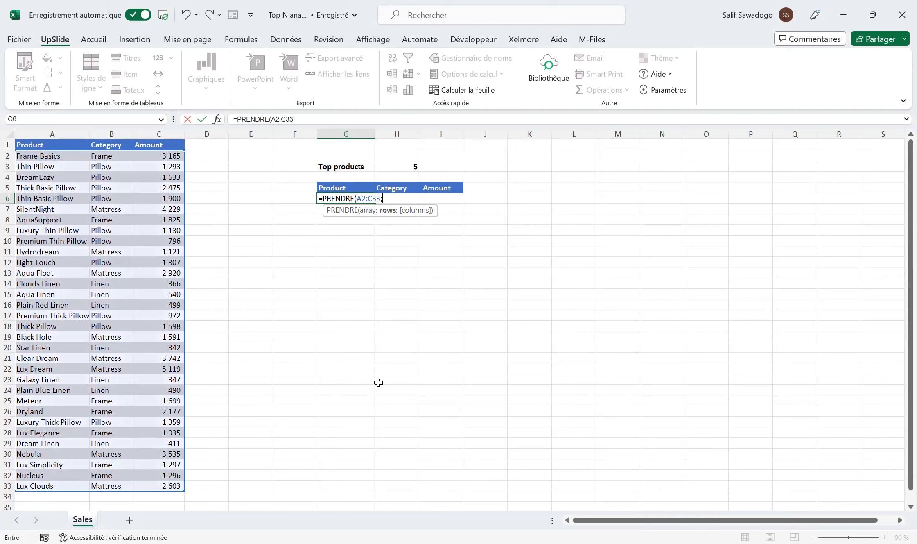
pyautogui.click(415, 168)
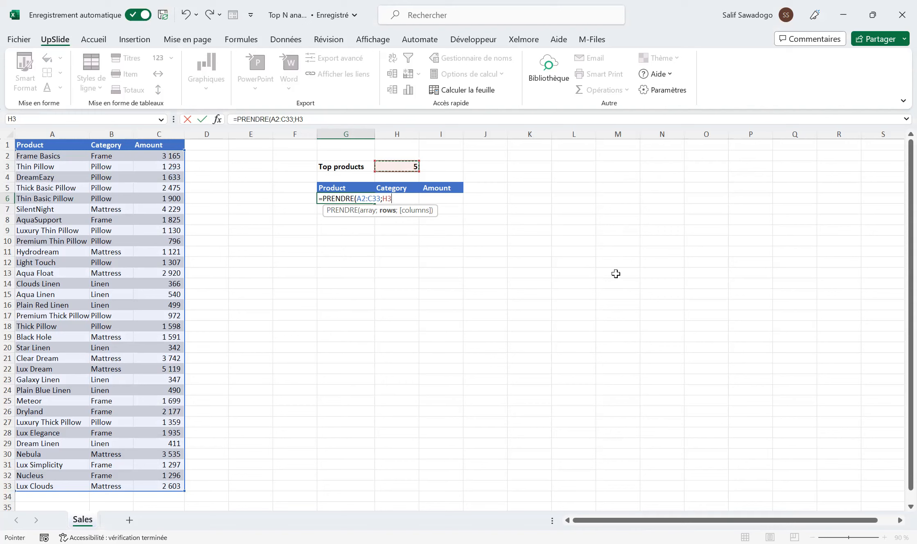
pyautogui.write(';3')
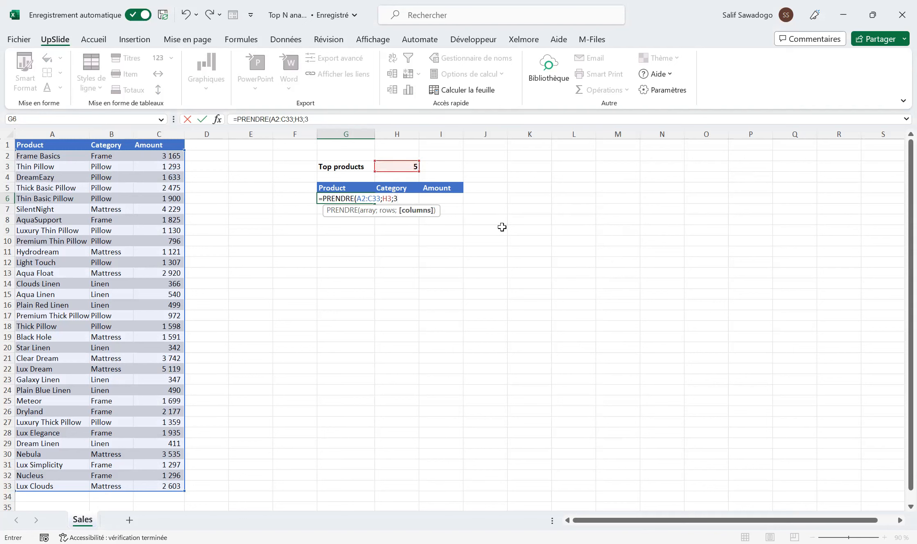
pyautogui.hotkey('ctrl', 'Return')
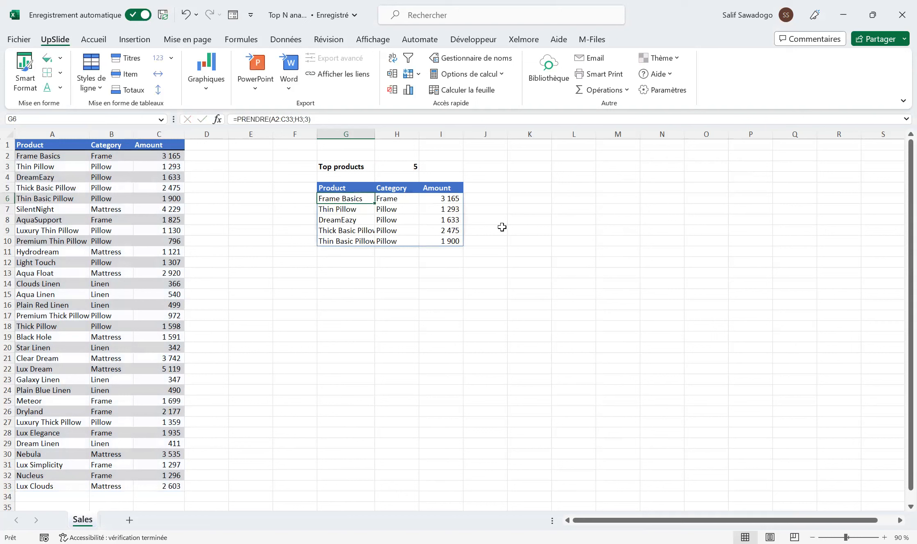
# Examine the extracted range G6:I10 cell by cell and the array argument A2:C33 in its PRENDRE formula.
pyautogui.hotkey('shift', 'Down')
pyautogui.hotkey('shift', 'Down')
pyautogui.hotkey('shift', 'Down')
pyautogui.hotkey('shift', 'Down')
pyautogui.hotkey('shift', 'Right')
pyautogui.hotkey('shift', 'Right')
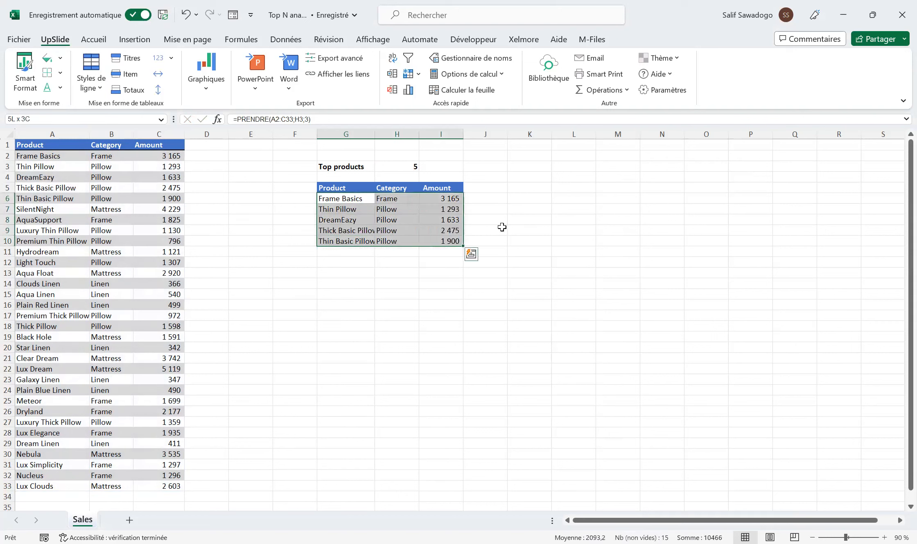
pyautogui.hotkey('shift', 'Left')
pyautogui.hotkey('shift', 'Left')
pyautogui.hotkey('shift', 'Left')
pyautogui.hotkey('shift', 'Right')
pyautogui.press('Right')
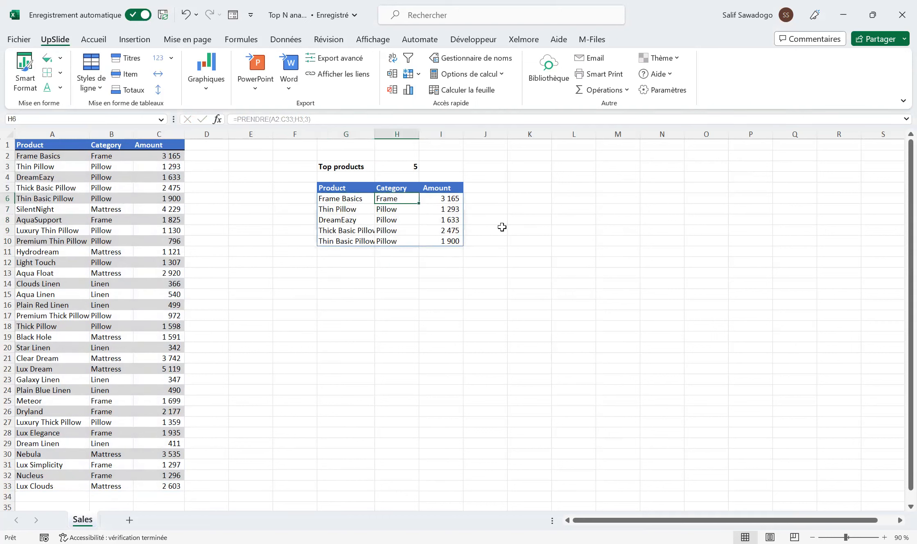
pyautogui.press('Left')
pyautogui.press('Down')
pyautogui.press('Up')
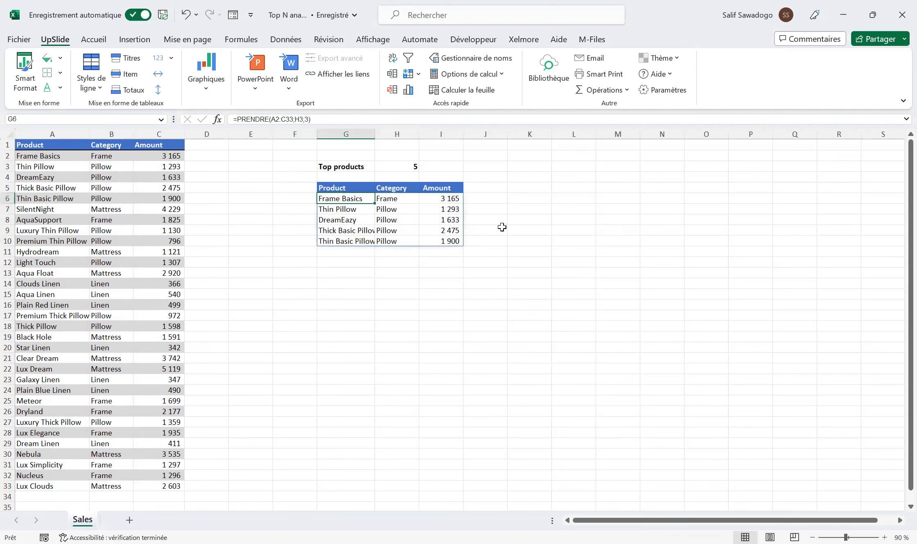
pyautogui.press('Right')
pyautogui.press('Right')
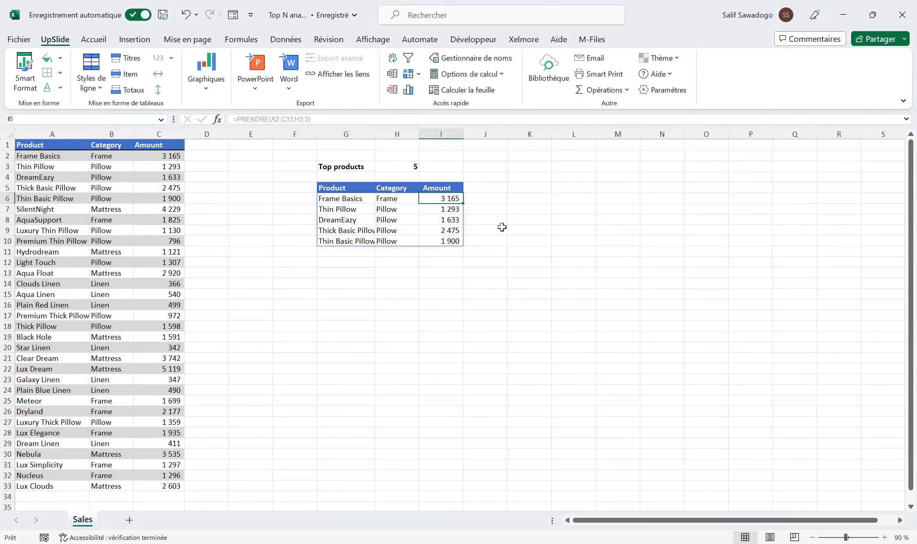
pyautogui.press('Left')
pyautogui.press('Left')
pyautogui.press('Right')
pyautogui.press('Right')
pyautogui.press('Down')
pyautogui.press('Down')
pyautogui.press('Up')
pyautogui.press('Left')
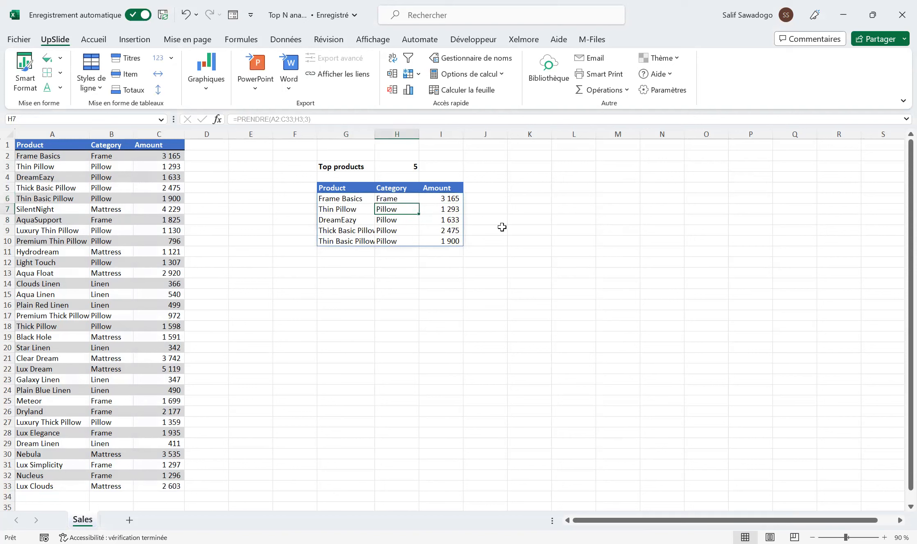
pyautogui.press('Up')
pyautogui.press('Left')
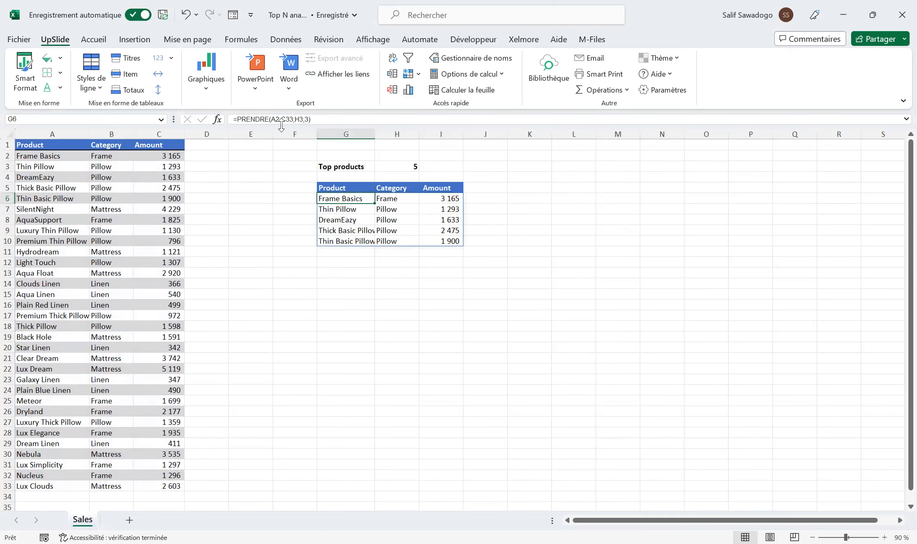
pyautogui.moveTo(272, 121); pyautogui.dragTo(293, 123)
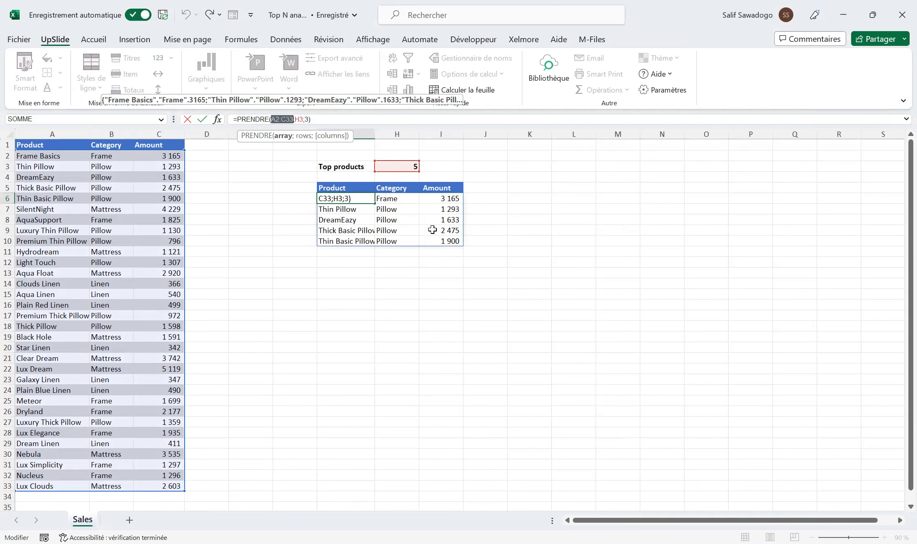
pyautogui.press('Escape')
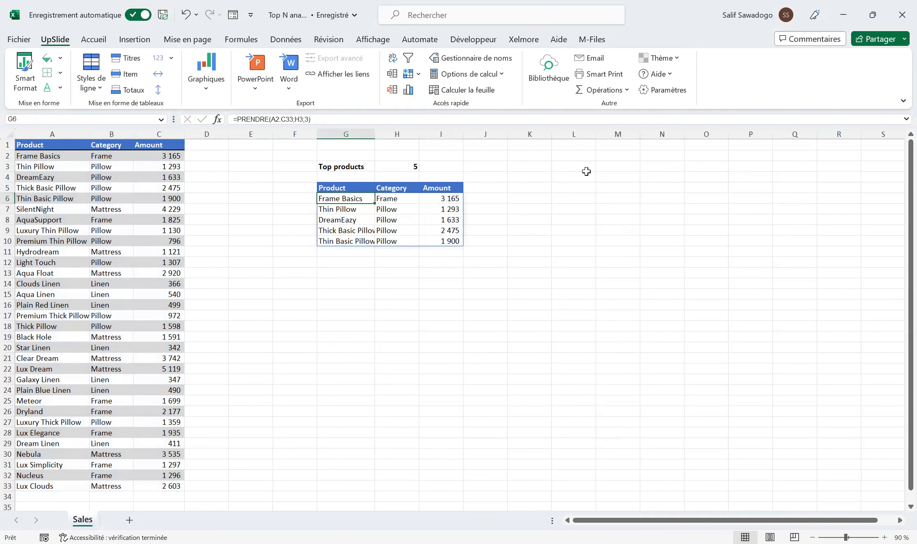
# Enter =TRIER(A2:C33;3;-1) in L6 to sort the whole source table by its third column in descending order.
pyautogui.click(582, 176)
pyautogui.click(581, 188)
pyautogui.click(581, 199)
pyautogui.write('=')
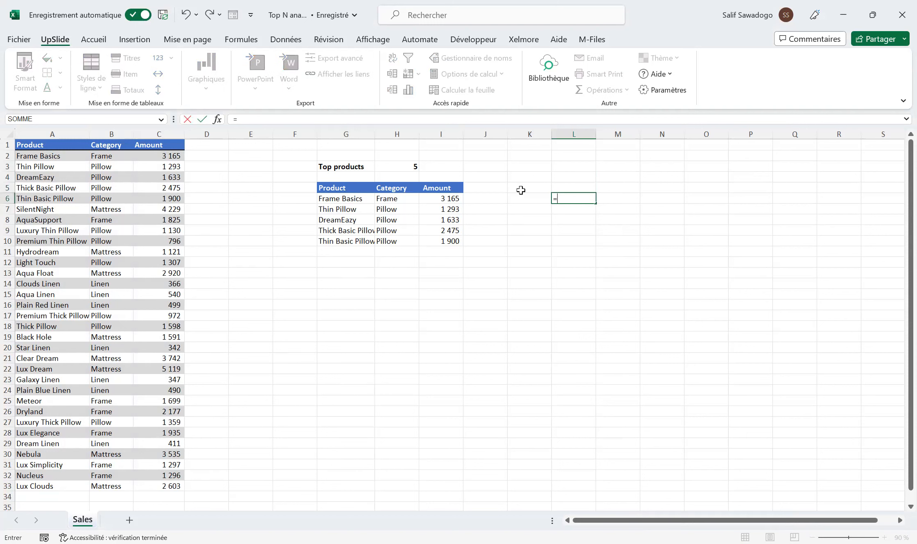
pyautogui.write('tri')
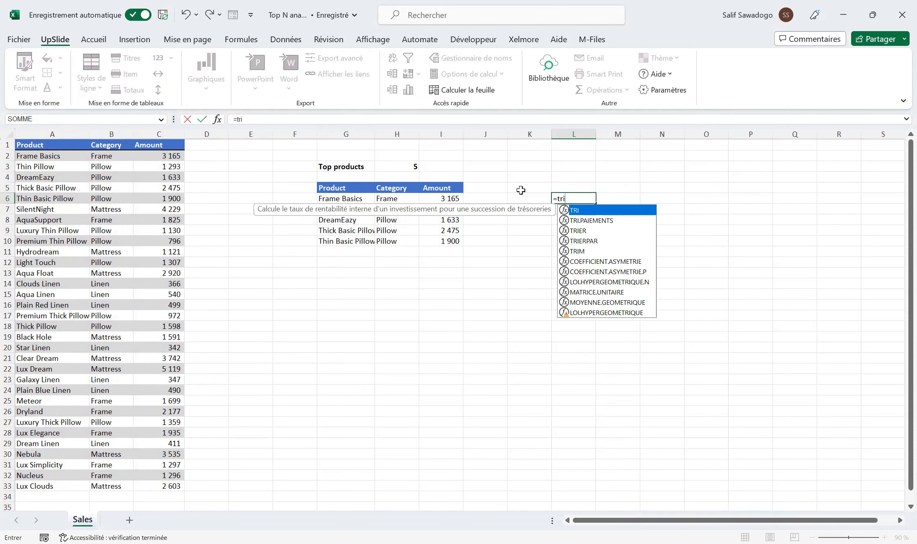
pyautogui.write('er')
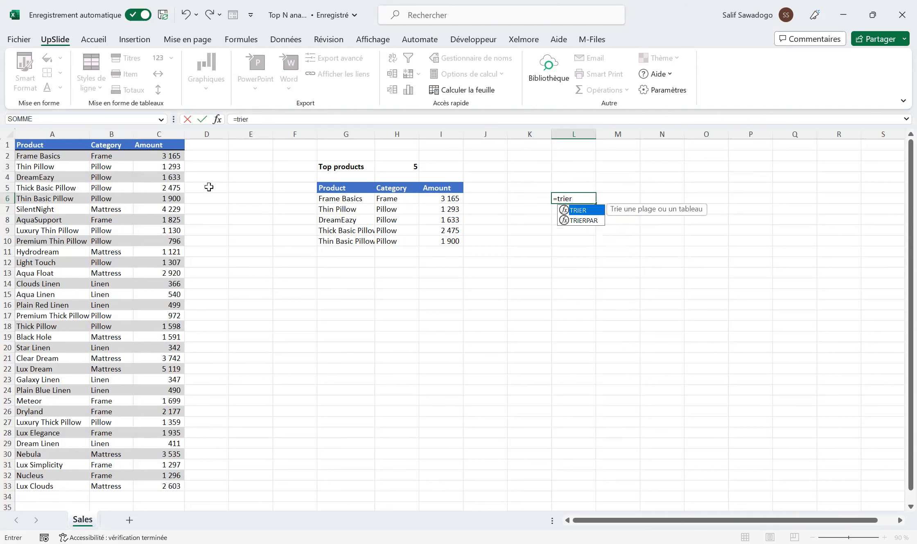
pyautogui.press('Tab')
pyautogui.click(57, 158)
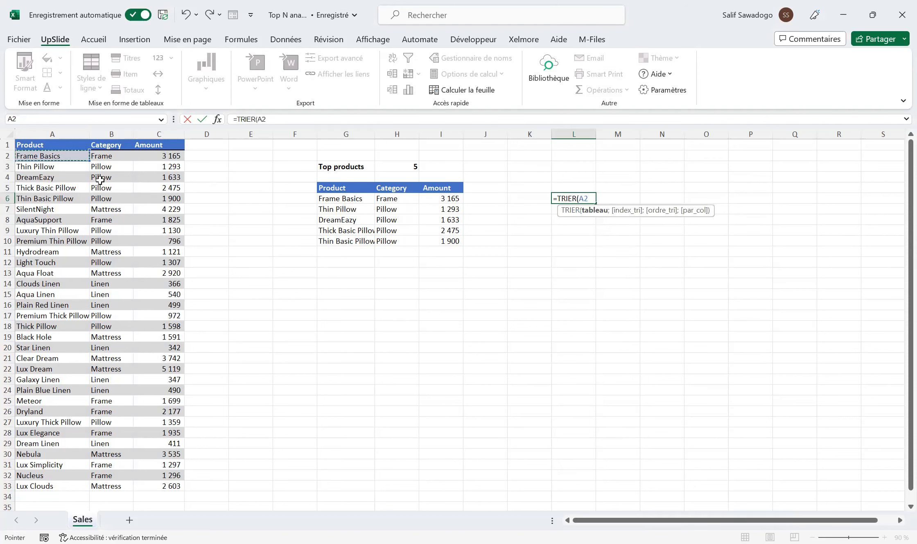
pyautogui.keyDown('shift'); pyautogui.click(171, 484); pyautogui.keyUp('shift')
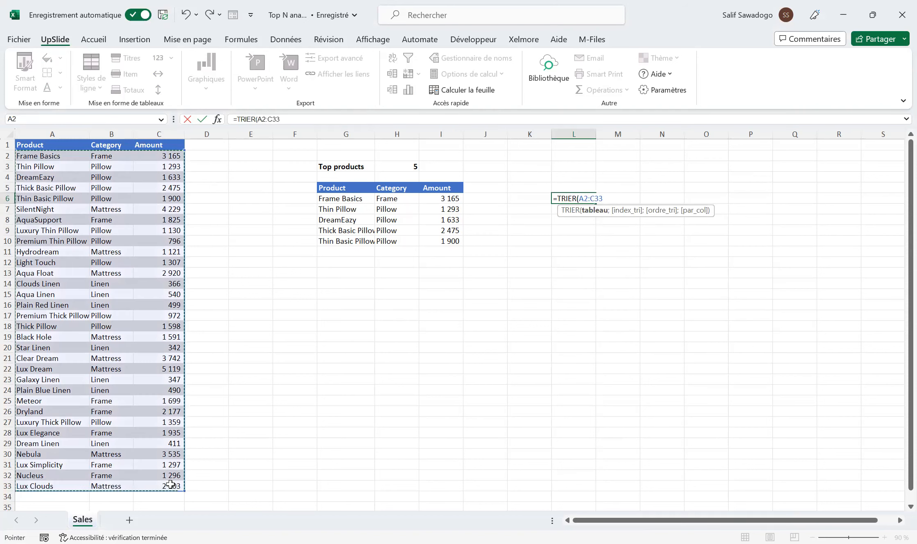
pyautogui.write(';')
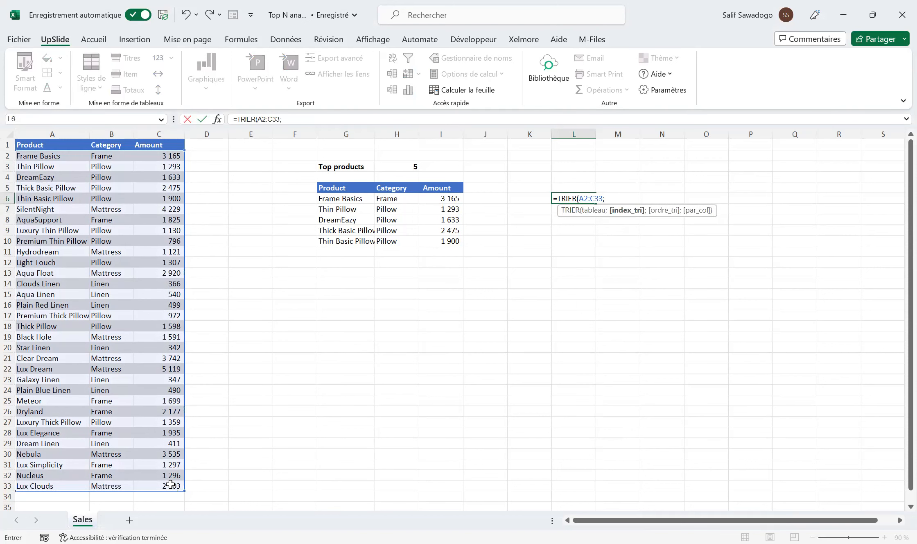
pyautogui.write('3;')
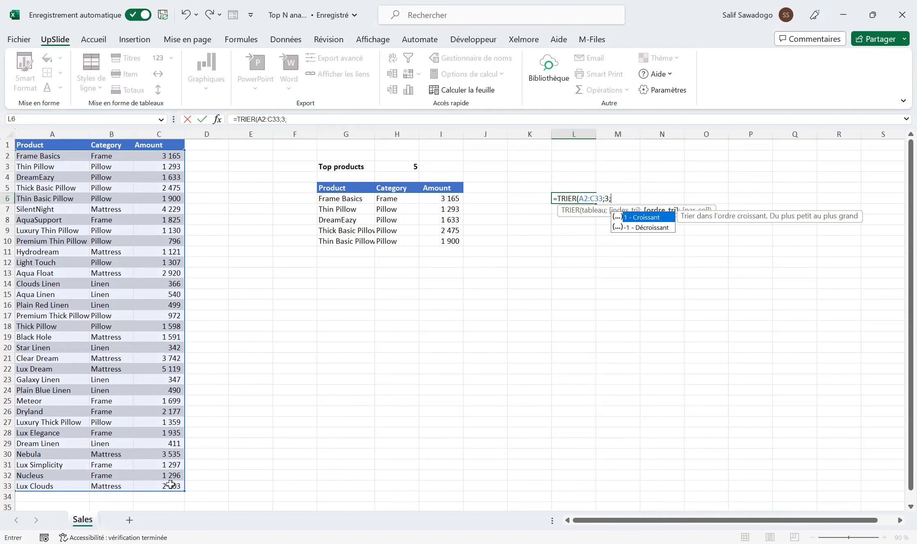
pyautogui.write('-1')
pyautogui.press('Return')
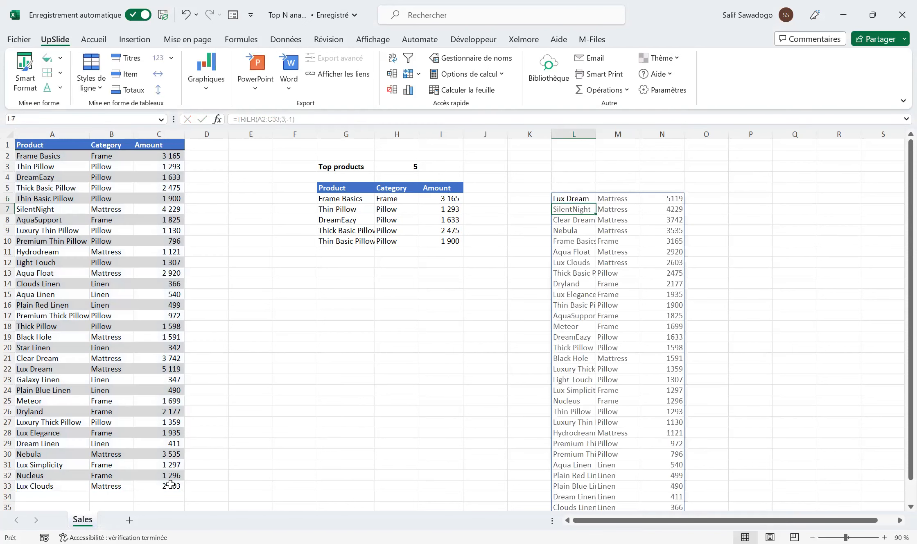
# Review the product, category and amount rows of the sorted range starting at L6, and delete its TRIER formula.
pyautogui.press('Up')
pyautogui.hotkey('shift', 'Right')
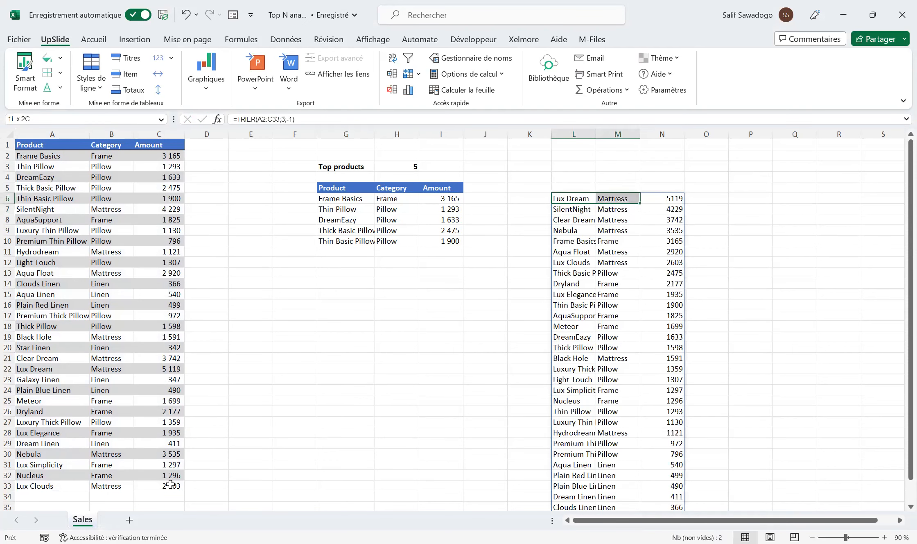
pyautogui.hotkey('shift', 'Right')
pyautogui.hotkey('shift', 'Down')
pyautogui.hotkey('shift', 'Down')
pyautogui.hotkey('shift', 'Down')
pyautogui.hotkey('shift', 'Down')
pyautogui.hotkey('shift', 'Down')
pyautogui.hotkey('shift', 'Down')
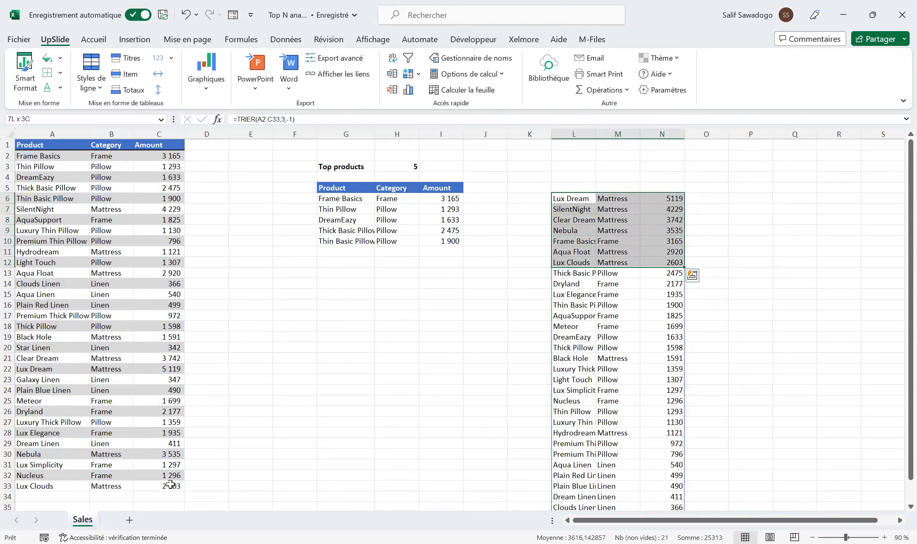
pyautogui.press('Down')
pyautogui.press('Up')
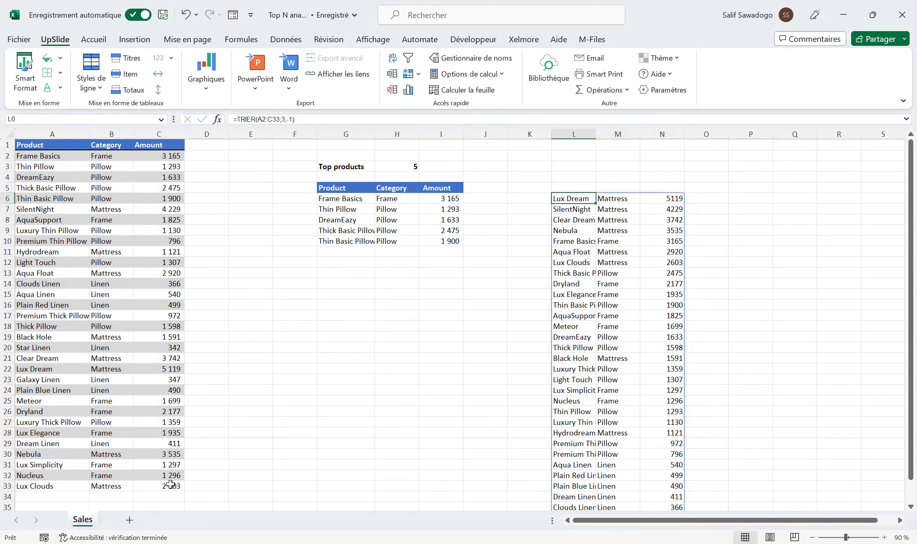
pyautogui.hotkey('shift', 'Right')
pyautogui.hotkey('shift', 'Right')
pyautogui.hotkey('shift', 'Right')
pyautogui.hotkey('shift', 'Left')
pyautogui.hotkey('shift', 'Left')
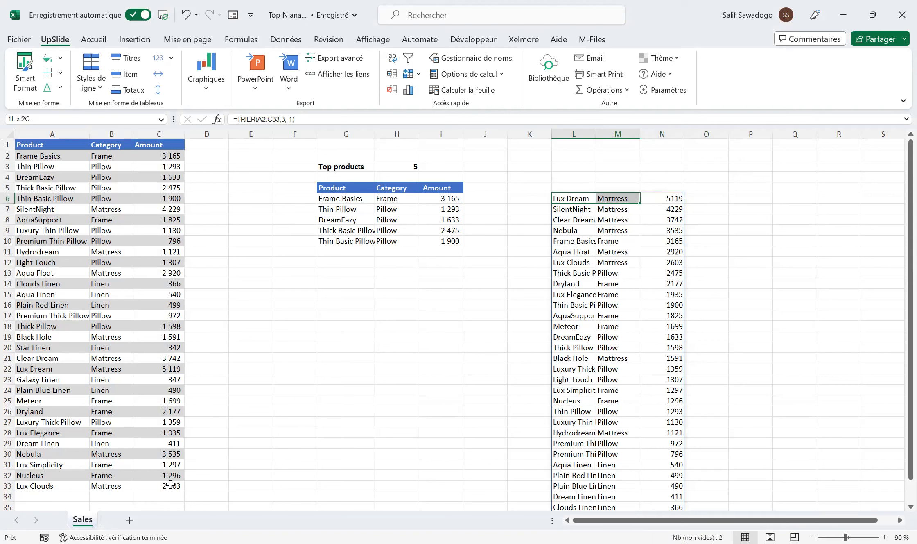
pyautogui.hotkey('shift', 'Down')
pyautogui.hotkey('shift', 'Down')
pyautogui.hotkey('shift', 'Down')
pyautogui.hotkey('shift', 'Down')
pyautogui.hotkey('shift', 'Down')
pyautogui.hotkey('shift', 'Down')
pyautogui.hotkey('shift', 'Right')
pyautogui.hotkey('shift', 'Down')
pyautogui.hotkey('shift', 'Down')
pyautogui.press('Down')
pyautogui.press('Up')
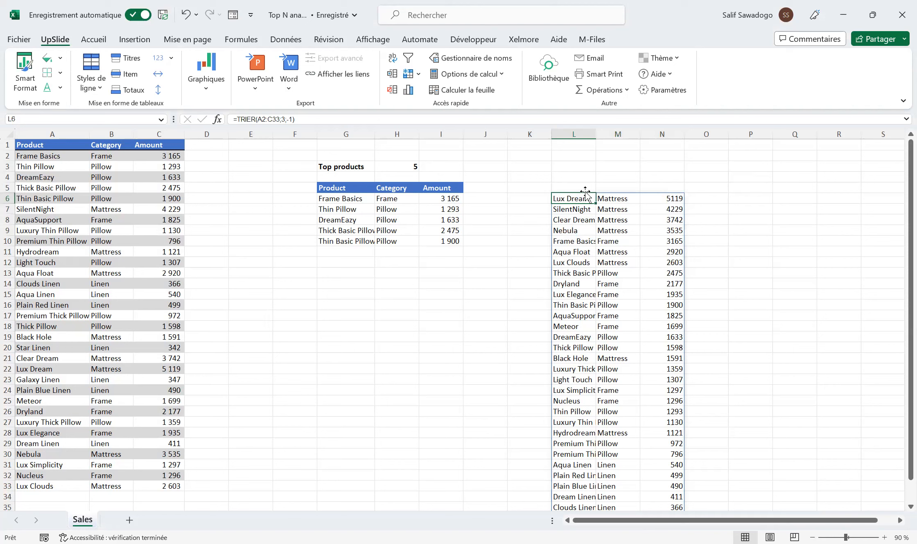
pyautogui.press('Delete')
# Nest a descending sort on column 3 in the G6 formula, making it =PRENDRE(TRIER(A2:C33;3;-1);H3;3).
pyautogui.click(358, 198)
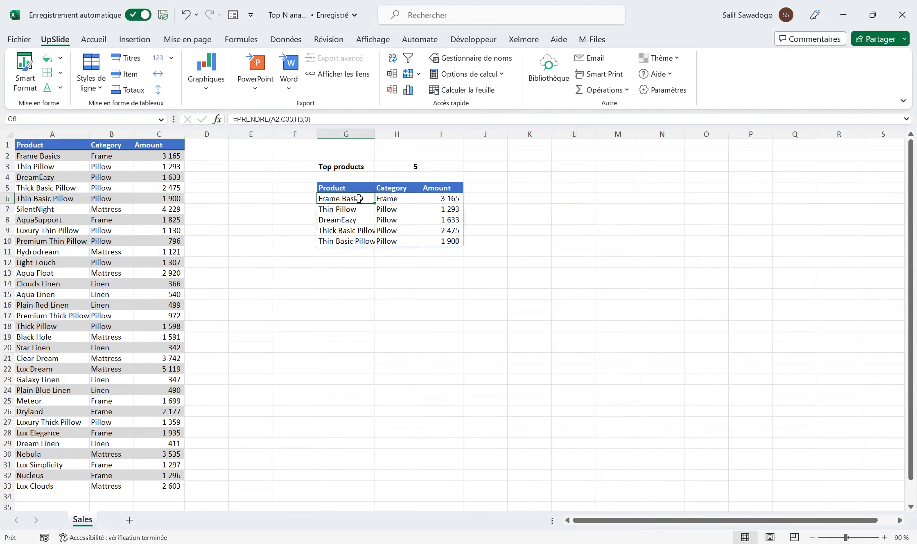
pyautogui.doubleClick(273, 120)
pyautogui.moveTo(284, 122); pyautogui.dragTo(294, 122)
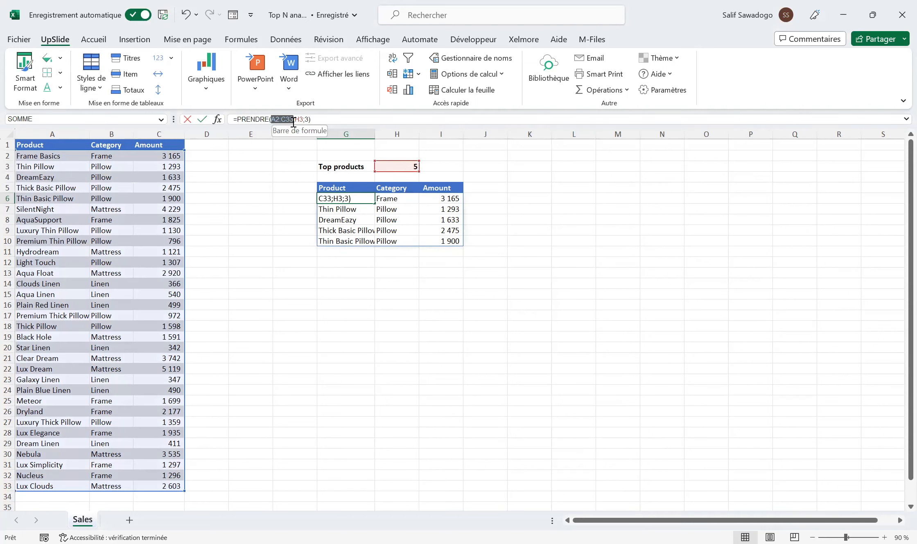
pyautogui.click(272, 119)
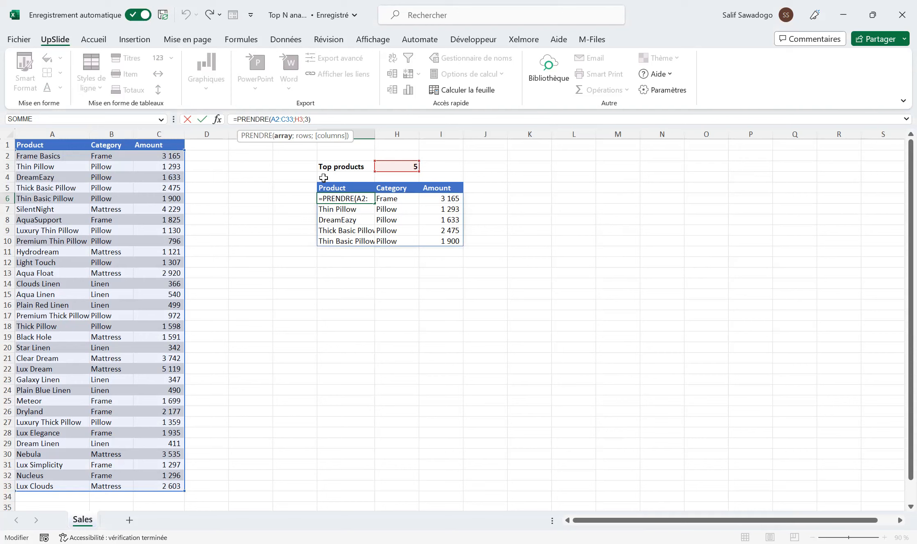
pyautogui.write('TRIER(')
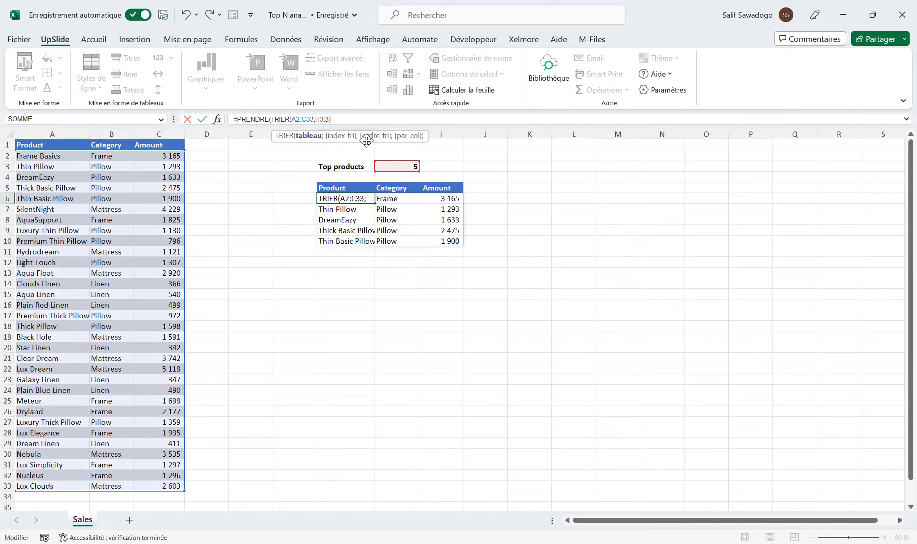
pyautogui.write(';3')
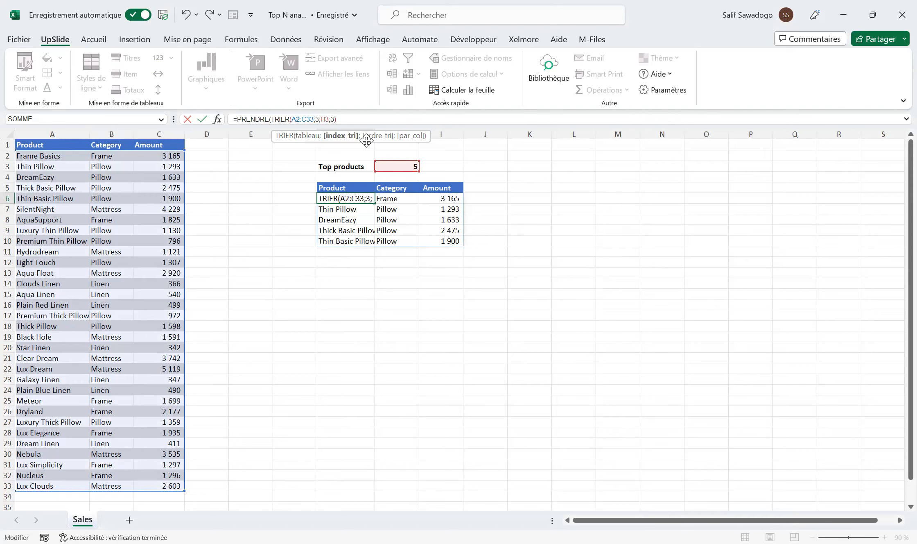
pyautogui.write(';')
pyautogui.press('Down')
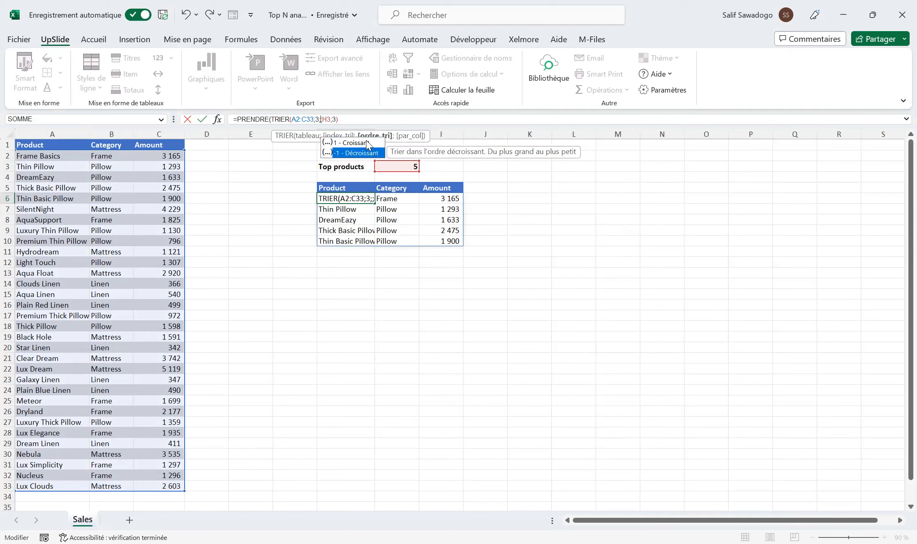
pyautogui.press('Tab')
pyautogui.write(')')
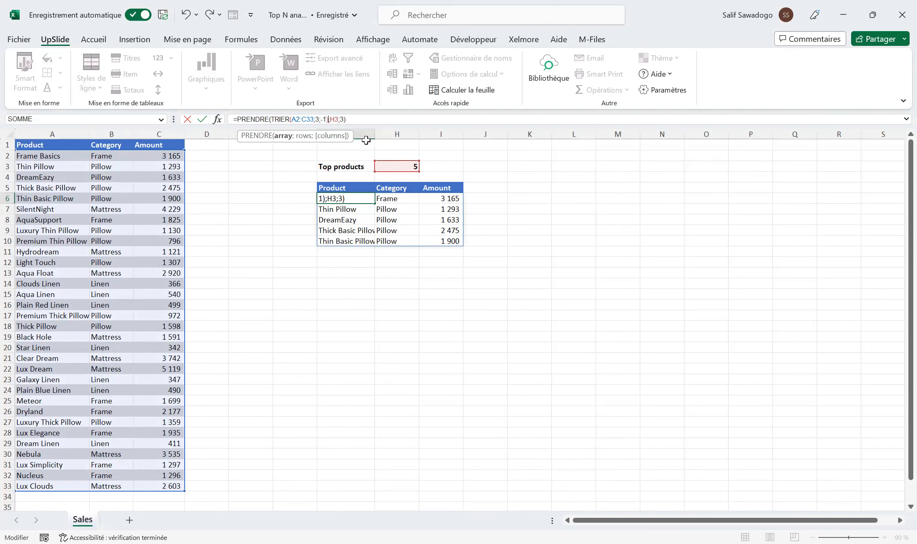
pyautogui.press('Return')
# Examine the sorted products, categories and amounts returned from G6 under the table headers.
pyautogui.press('Up')
pyautogui.press('Down')
pyautogui.press('Down')
pyautogui.press('Up')
pyautogui.press('Up')
pyautogui.press('Down')
pyautogui.press('Down')
pyautogui.press('Down')
pyautogui.press('Up')
pyautogui.press('Up')
pyautogui.press('Up')
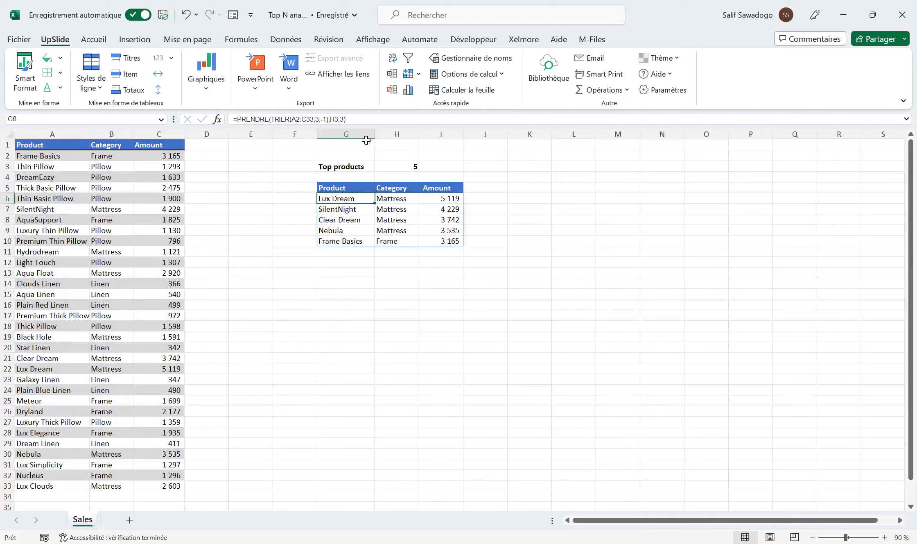
pyautogui.press('Right')
pyautogui.press('Right')
pyautogui.press('Left')
pyautogui.press('Left')
pyautogui.press('Down')
pyautogui.press('Up')
pyautogui.press('Right')
pyautogui.press('Right')
pyautogui.press('Left')
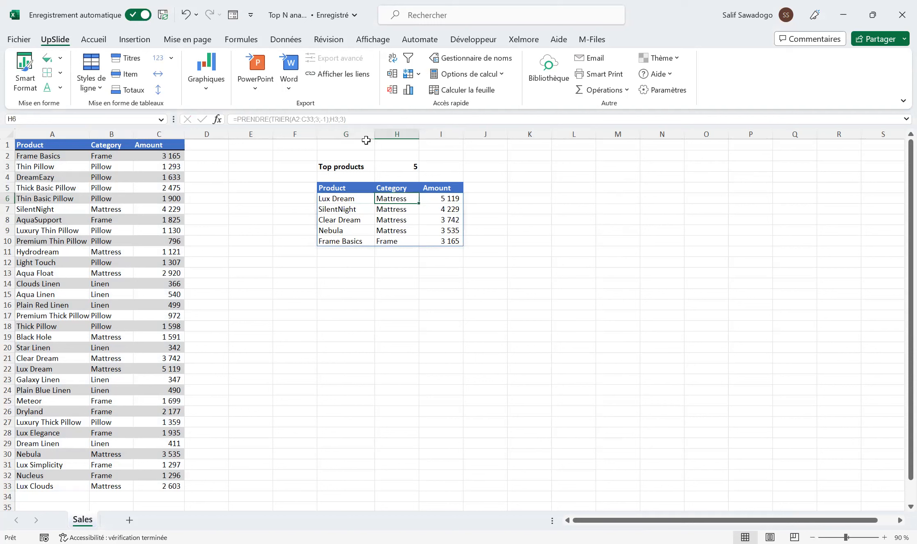
pyautogui.press('Left')
pyautogui.press('Right')
pyautogui.press('Right')
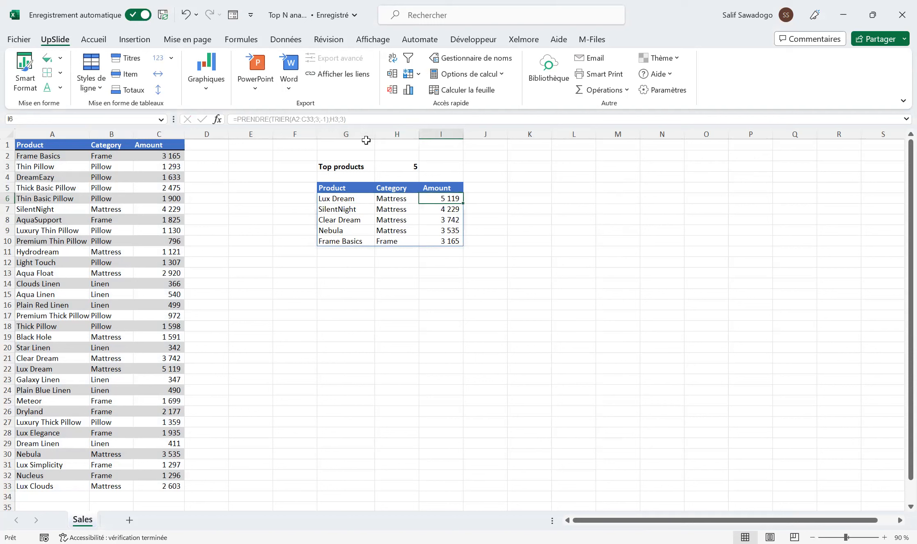
# Test the top products count in H3 with 10, 2, 8 and 6, and set it back to 5.
pyautogui.click(409, 166)
pyautogui.write('10')
pyautogui.press('Return')
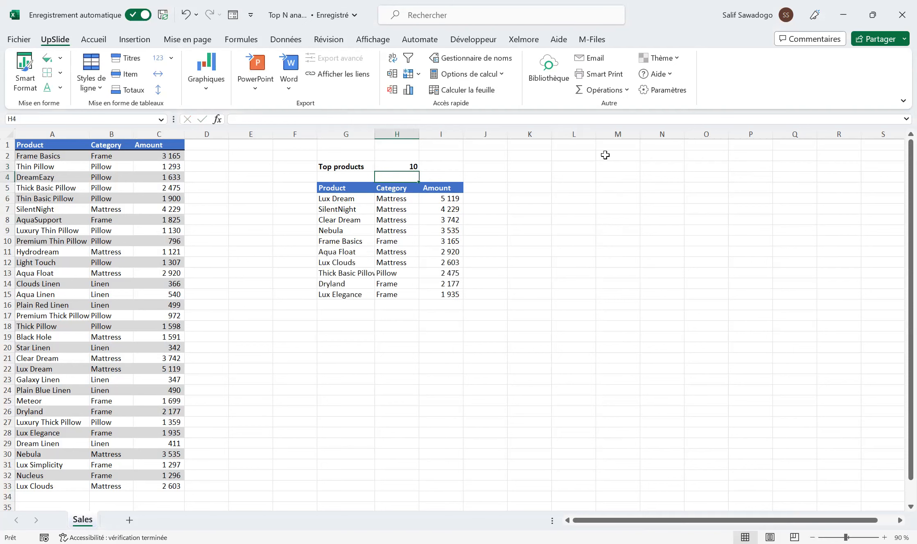
pyautogui.press('Up')
pyautogui.write('2')
pyautogui.hotkey('ctrl', 'Return')
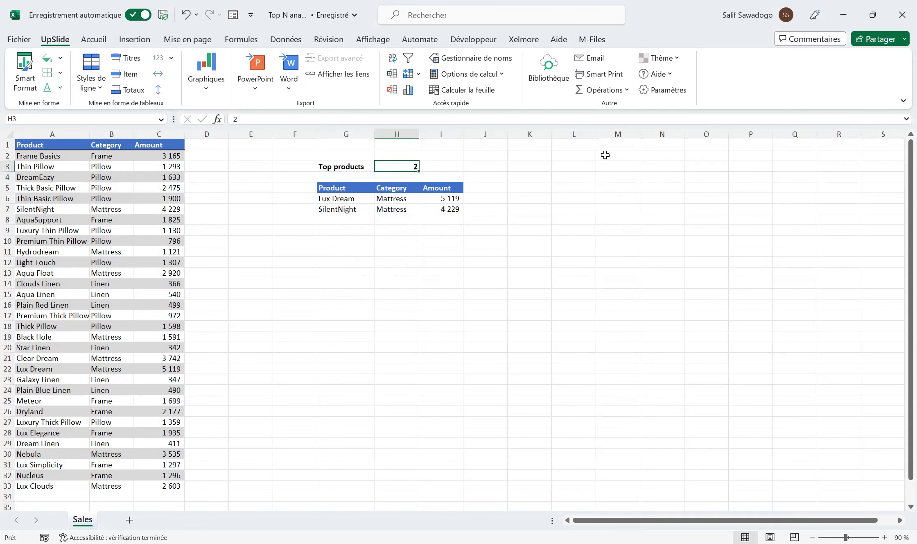
pyautogui.write('8')
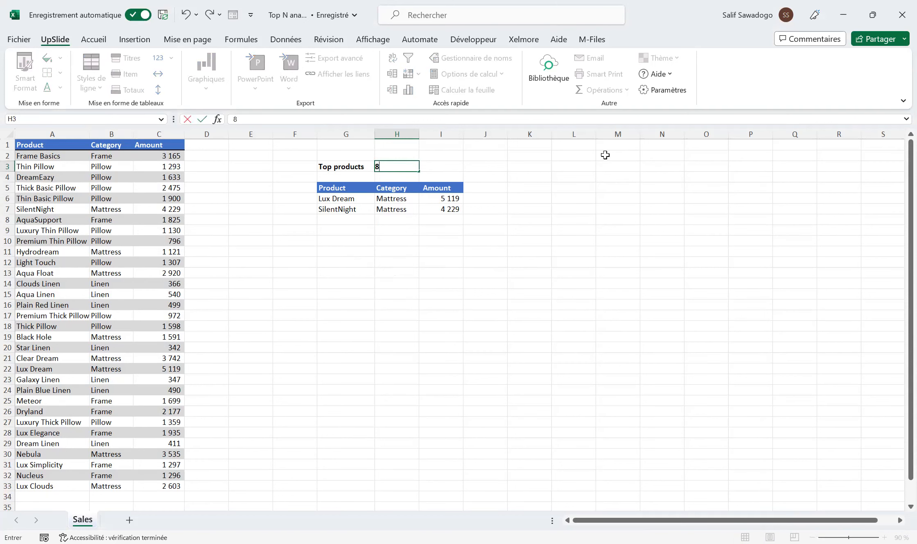
pyautogui.hotkey('ctrl', 'Return')
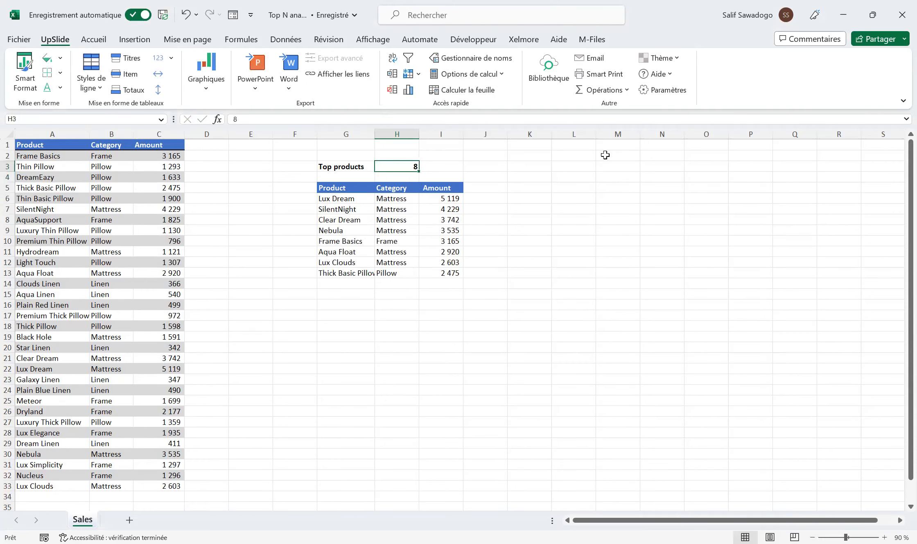
pyautogui.write('6')
pyautogui.hotkey('ctrl', 'Return')
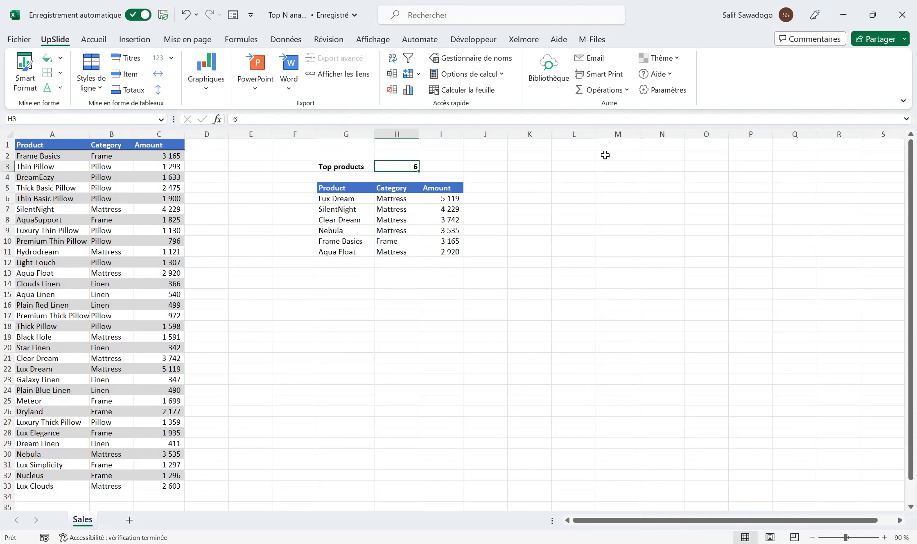
pyautogui.write('5')
pyautogui.press('Return')
# Examine the top products table cell by cell, including the formula in G6 and its first row across to the Amount column.
pyautogui.press('Down')
pyautogui.press('Down')
pyautogui.press('Down')
pyautogui.press('Down')
pyautogui.press('Left')
pyautogui.press('Right')
pyautogui.press('Left')
pyautogui.press('Left')
pyautogui.press('Right')
pyautogui.press('Right')
pyautogui.press('Left')
pyautogui.press('Up')
pyautogui.press('Up')
pyautogui.press('Right')
pyautogui.press('Left')
pyautogui.press('Left')
pyautogui.press('Right')
pyautogui.press('Right')
pyautogui.press('Right')
pyautogui.press('Left')
pyautogui.press('Left')
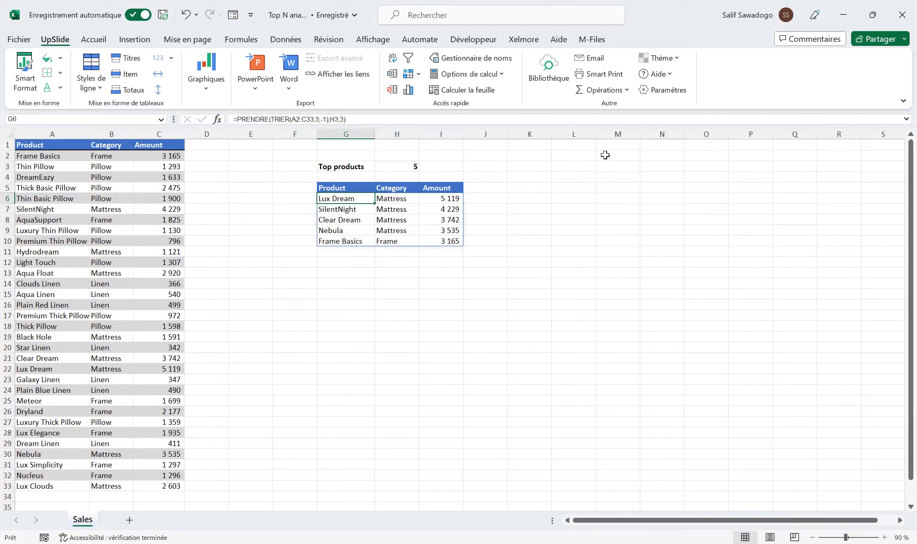
pyautogui.press('Right')
pyautogui.press('Right')
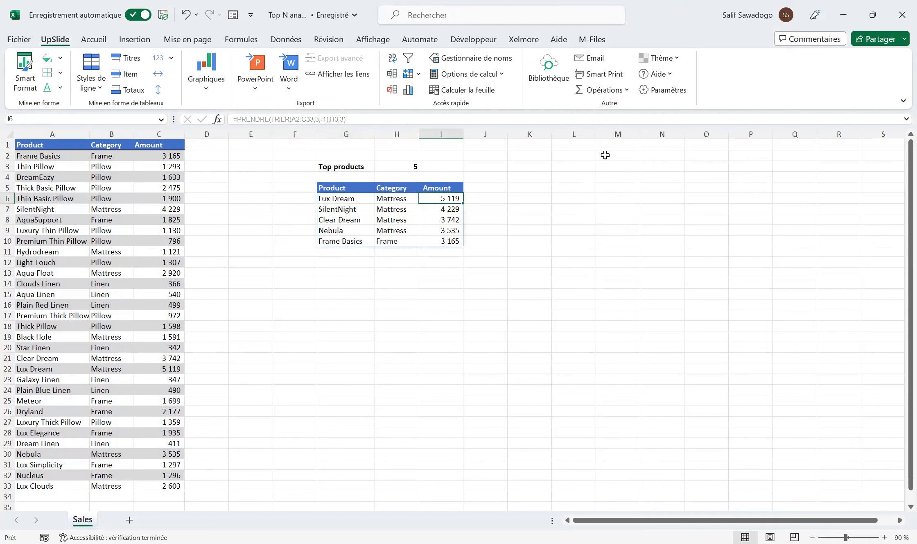
pyautogui.press('Left')
pyautogui.press('Left')
pyautogui.press('Left')
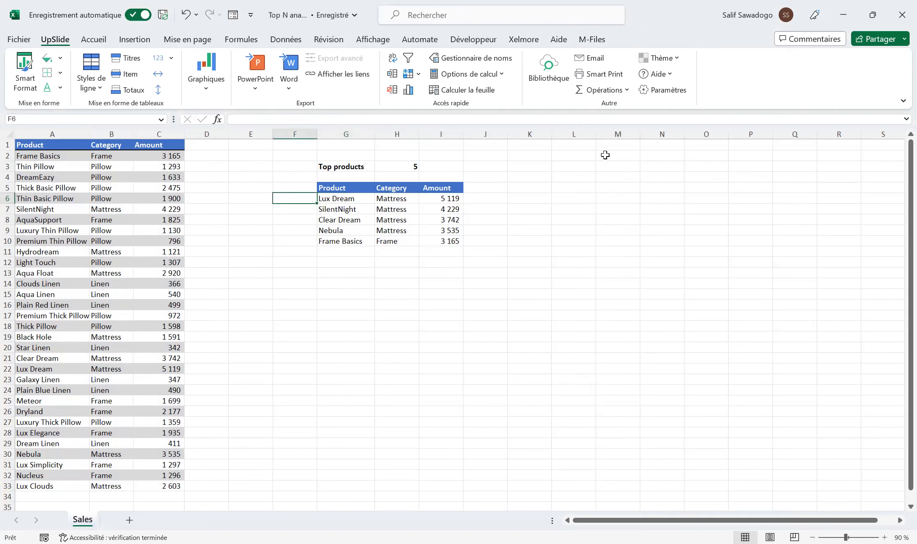
pyautogui.press('Right')
pyautogui.press('Right')
pyautogui.press('Right')
pyautogui.press('Right')
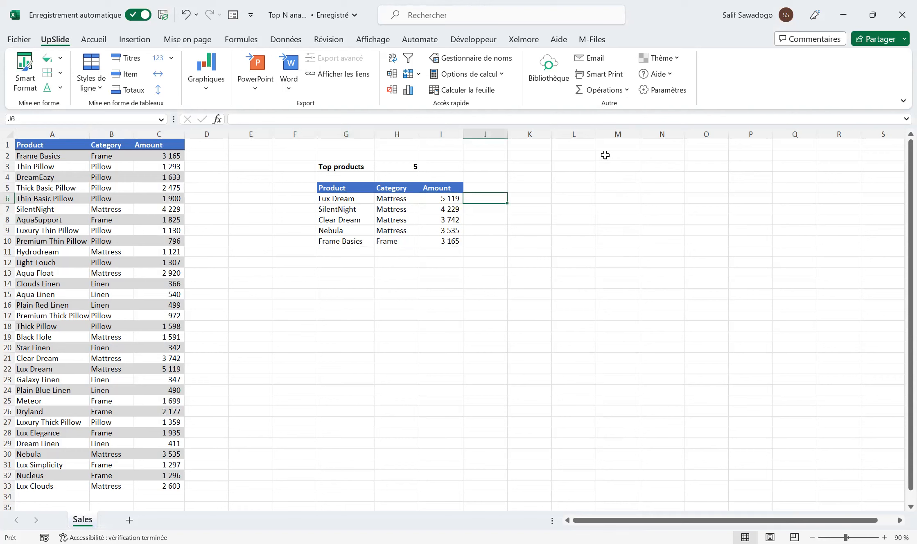
pyautogui.press('Left')
pyautogui.press('Left')
pyautogui.press('Left')
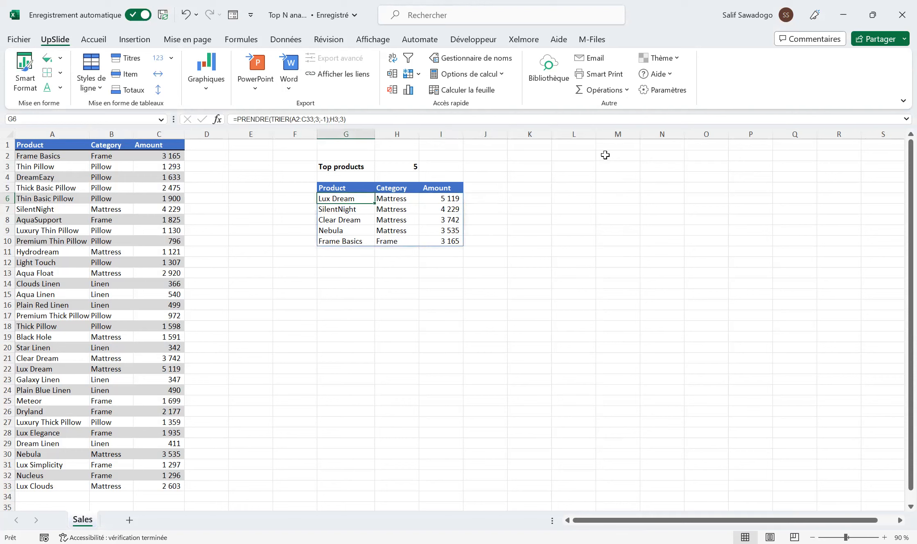
pyautogui.press('Right')
pyautogui.press('Right')
pyautogui.press('Right')
pyautogui.press('Right')
pyautogui.press('Right')
pyautogui.press('Right')
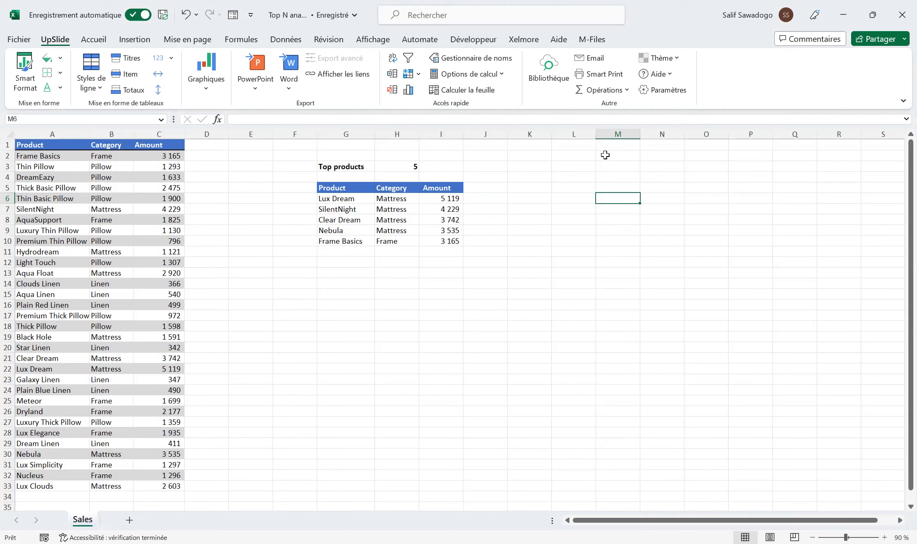
# Wrap the G6 formula in CHOISIRCOLS to return only columns 2 and 3: =CHOISIRCOLS(PRENDRE(TRIER(A2:C33;3;-1);H3;3);2;3).
pyautogui.click(350, 202)
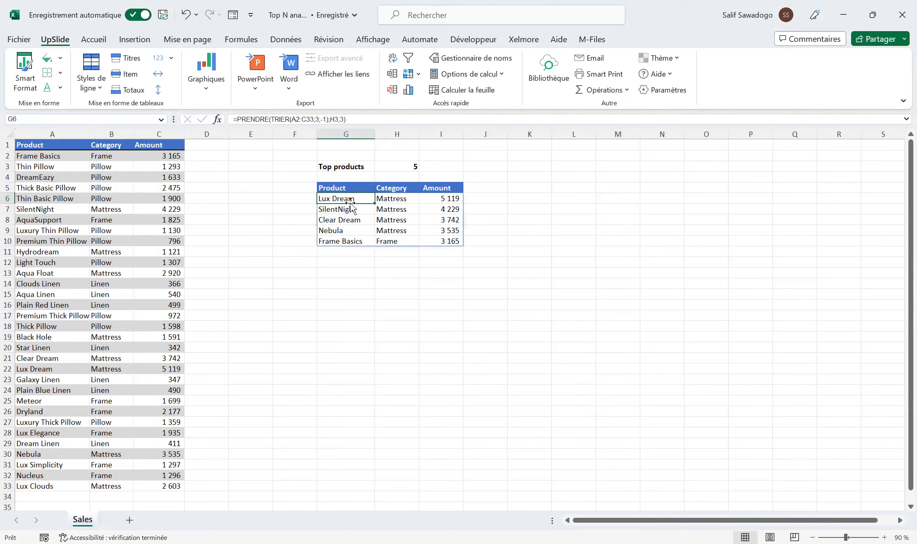
pyautogui.click(239, 123)
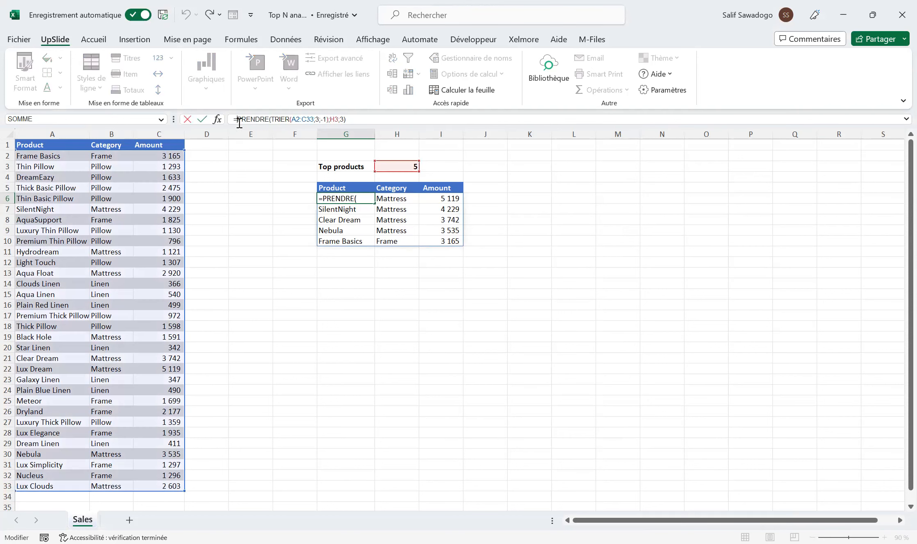
pyautogui.write('chois')
pyautogui.press('Down')
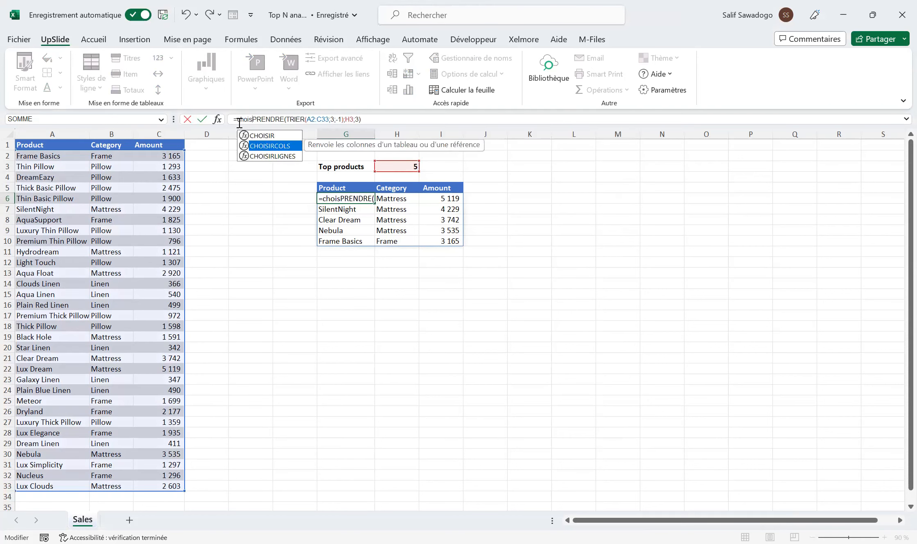
pyautogui.press('Tab')
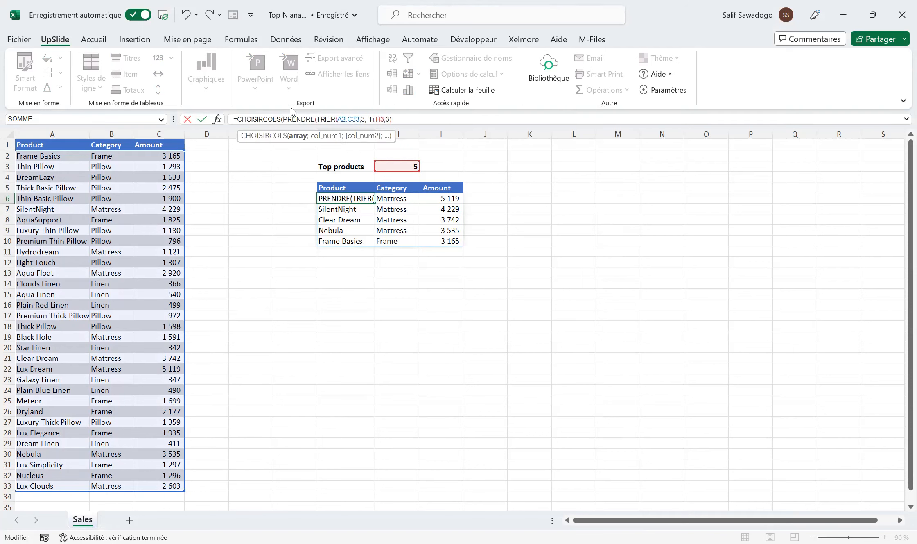
pyautogui.click(403, 118)
pyautogui.write(';2')
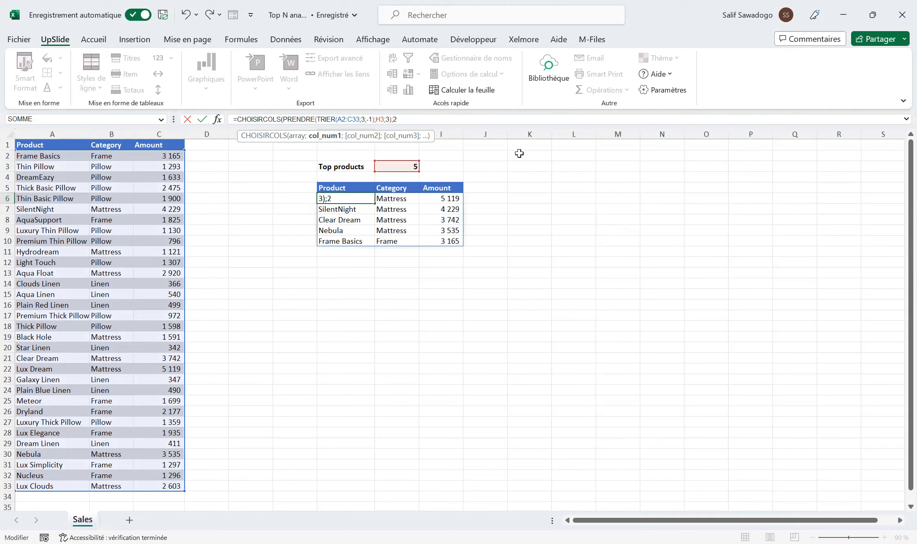
pyautogui.write(';3')
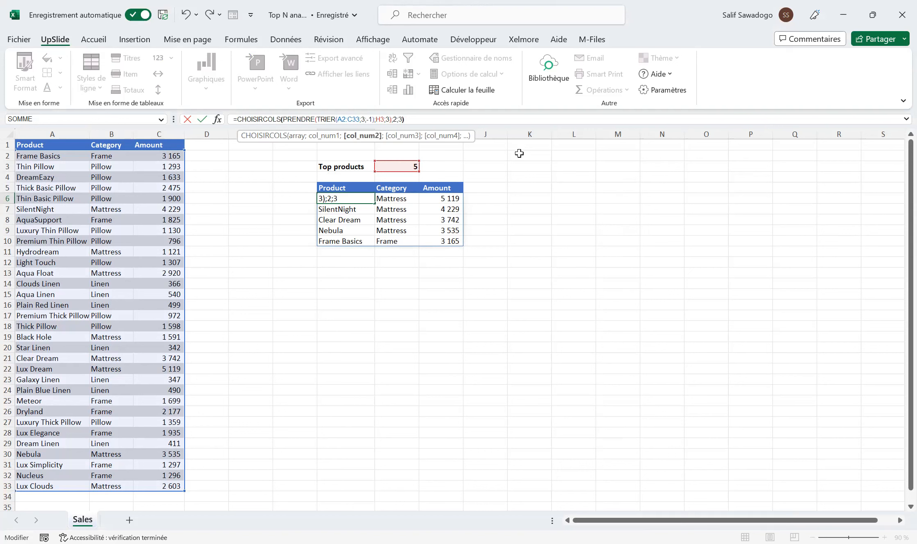
pyautogui.hotkey('ctrl', 'Return')
pyautogui.press('Up')
pyautogui.press('Down')
pyautogui.press('Down')
pyautogui.press('Down')
pyautogui.press('Up')
pyautogui.press('Up')
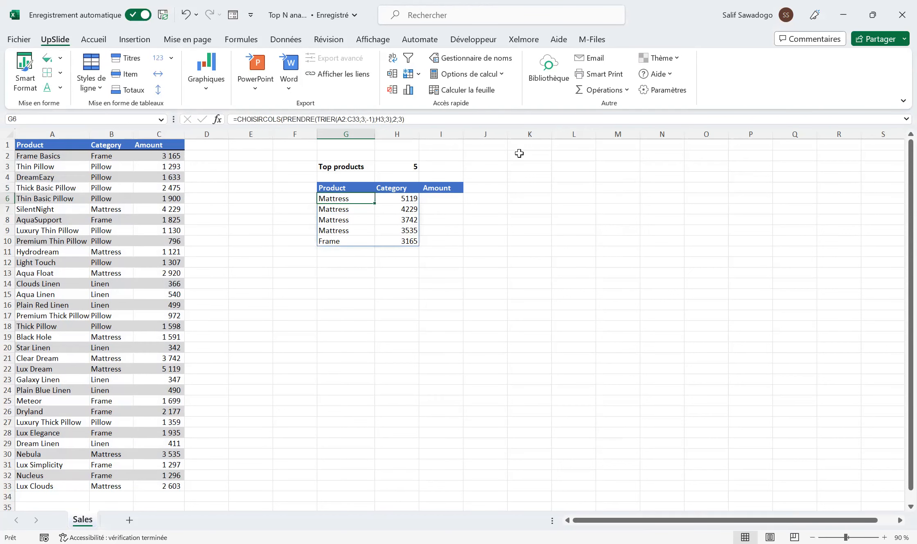
# Remove column 2 from the CHOISIRCOLS arguments in G6 so that only column 3 is returned.
pyautogui.click(399, 120)
pyautogui.press('BackSpace')
pyautogui.press('BackSpace')
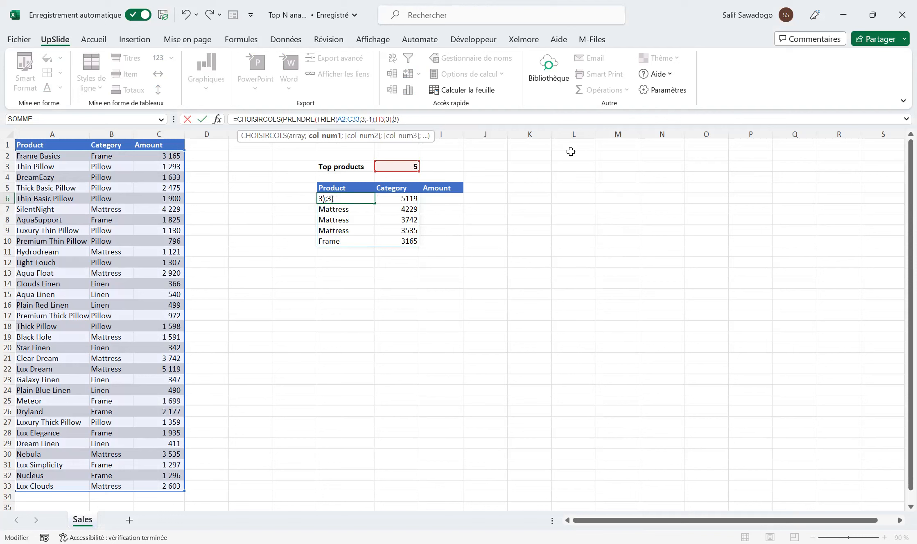
pyautogui.press('Return')
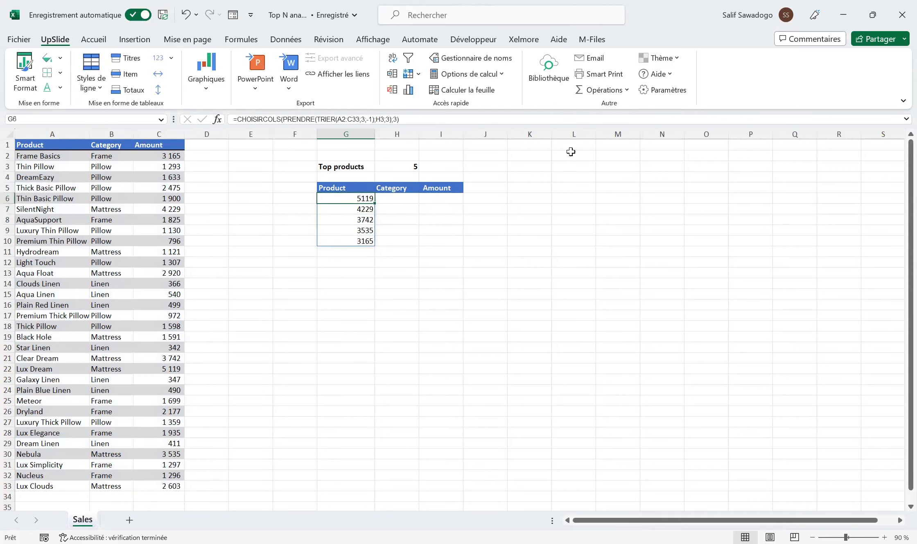
# Examine the single column returned in G6:G10 by the CHOISIRCOLS formula.
pyautogui.press('Down')
pyautogui.press('Up')
pyautogui.press('Up')
pyautogui.press('Up')
pyautogui.press('Down')
pyautogui.press('Down')
pyautogui.press('Down')
pyautogui.press('Down')
pyautogui.press('Down')
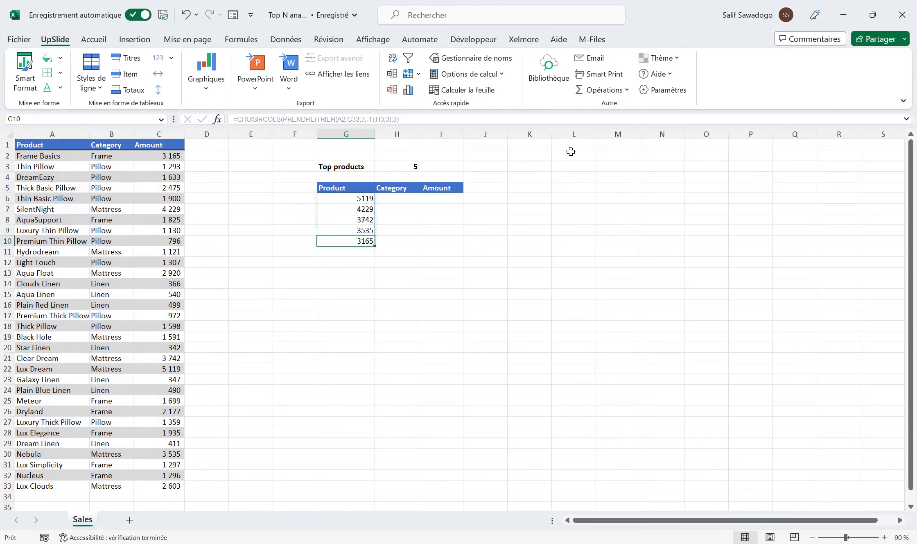
pyautogui.press('Up')
pyautogui.press('Up')
pyautogui.press('Up')
pyautogui.press('Up')
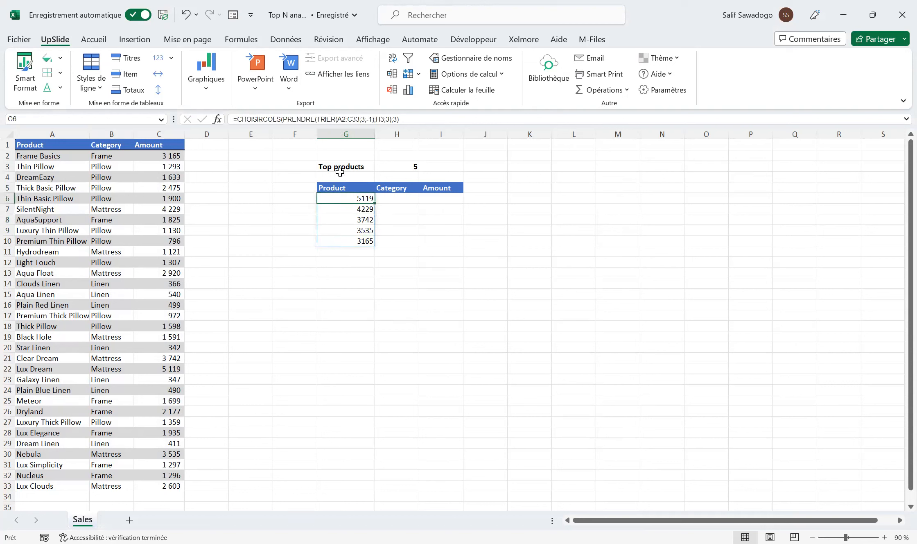
# Strip the CHOISIRCOLS wrapper and its column argument from G6, restoring =PRENDRE(TRIER(A2:C33;3;-1);H3;3).
pyautogui.click(405, 119)
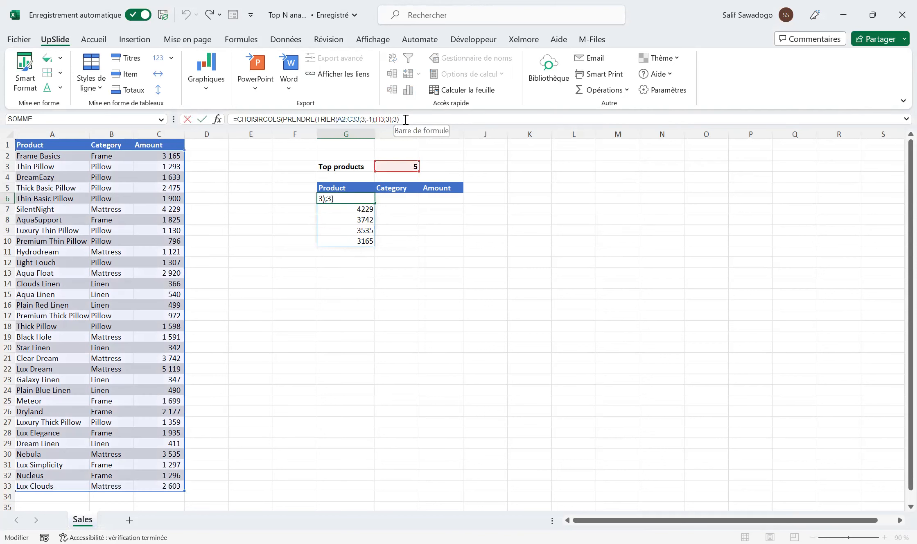
pyautogui.click(281, 119)
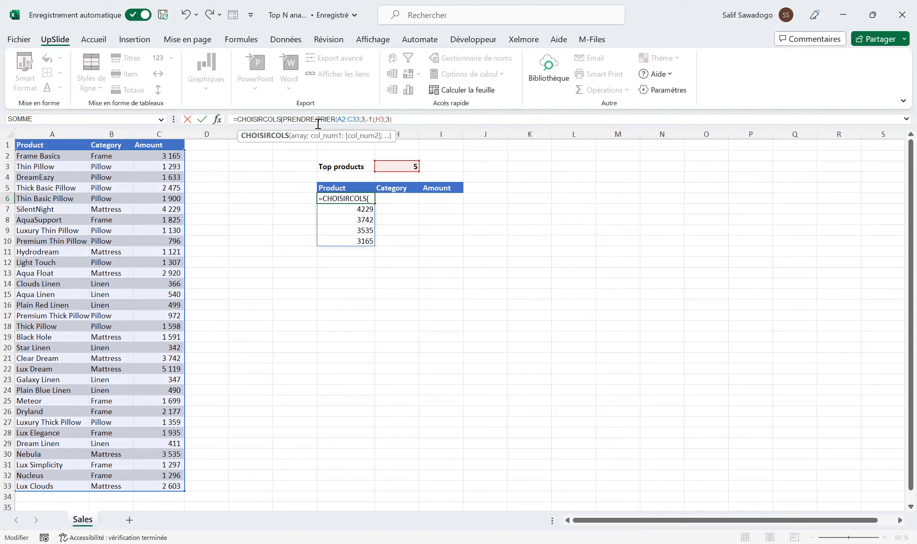
pyautogui.press('BackSpace')
pyautogui.press('BackSpace')
pyautogui.press('BackSpace')
pyautogui.press('BackSpace')
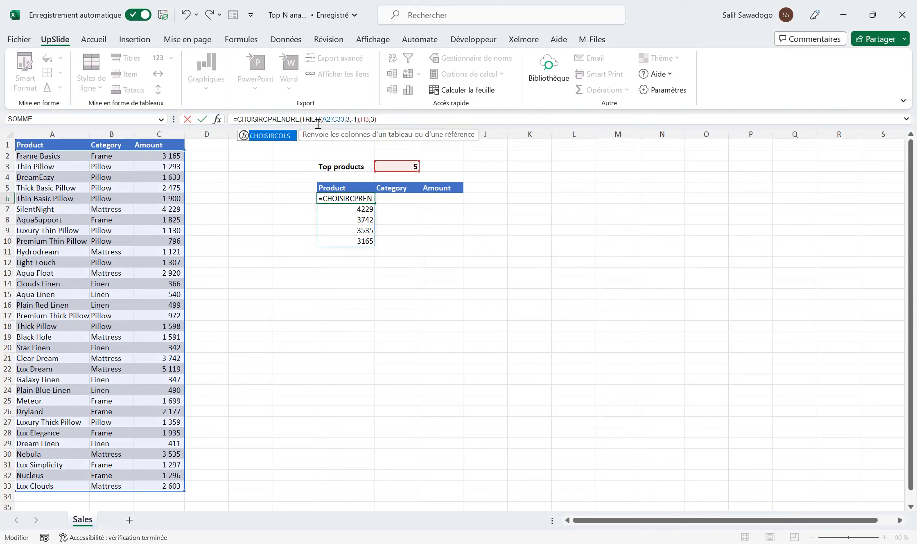
pyautogui.press('BackSpace')
pyautogui.press('BackSpace')
pyautogui.press('BackSpace')
pyautogui.press('BackSpace')
pyautogui.press('BackSpace')
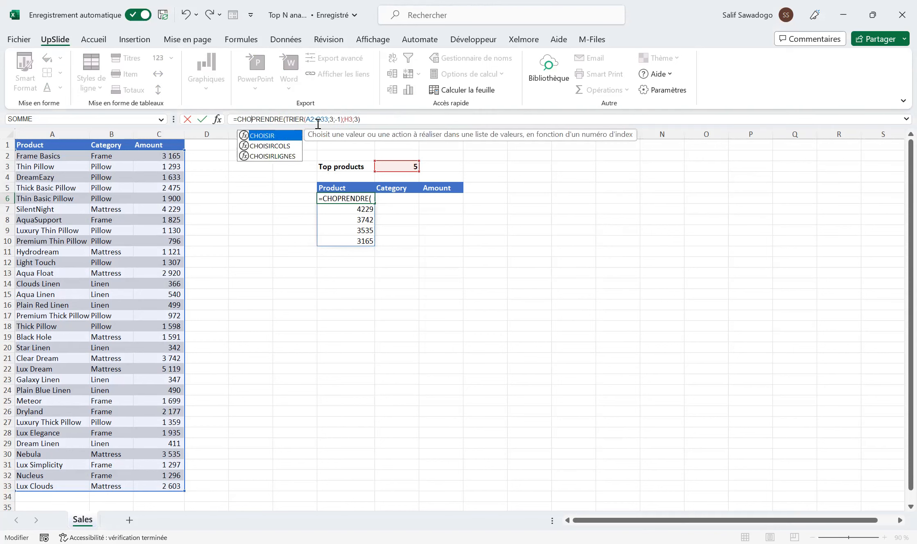
pyautogui.press('BackSpace')
pyautogui.press('BackSpace')
pyautogui.press('BackSpace')
pyautogui.press('Return')
# Review the restored top products table row by row down its Product column.
pyautogui.press('Up')
pyautogui.press('Up')
pyautogui.press('Down')
pyautogui.press('Down')
pyautogui.press('Down')
pyautogui.press('Down')
pyautogui.press('Down')
pyautogui.press('Down')
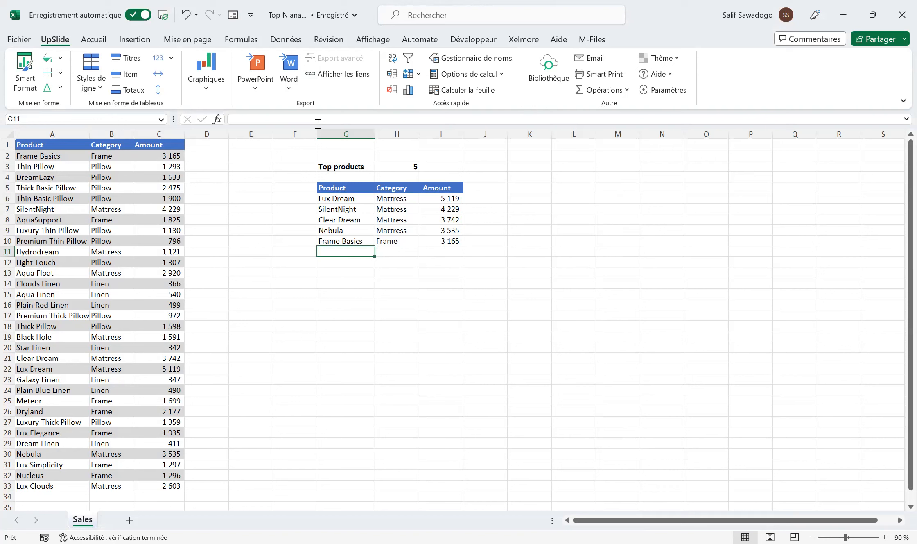
pyautogui.press('Down')
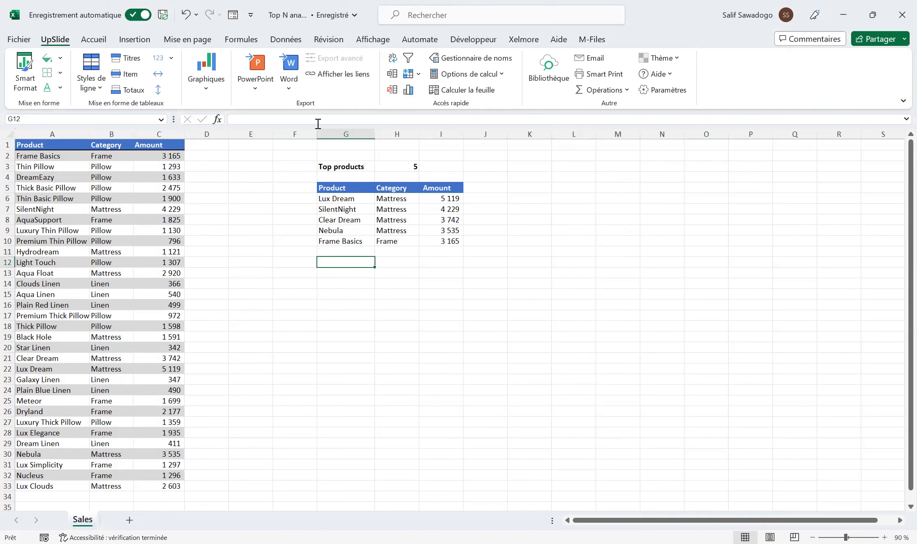